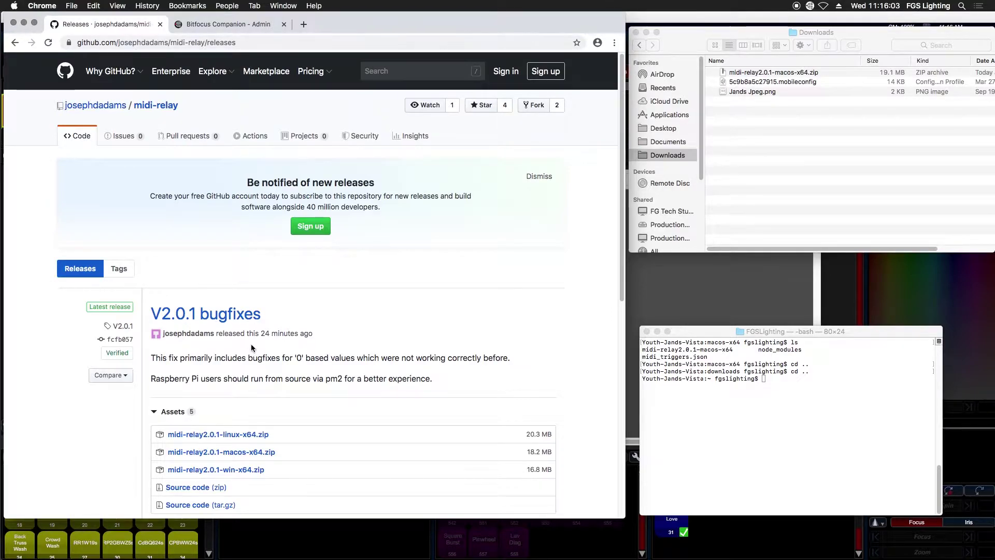
View the midi-relay V2.0.1 release assets on GitHub, and open the midi-relay2.0.1-macos-x64 folder from Documents in Finder.
{"action": "scroll", "coordinate": [262, 365], "scroll_direction": "down", "scroll_amount": 1}
{"action": "scroll", "coordinate": [259, 337], "scroll_direction": "down", "scroll_amount": 3}
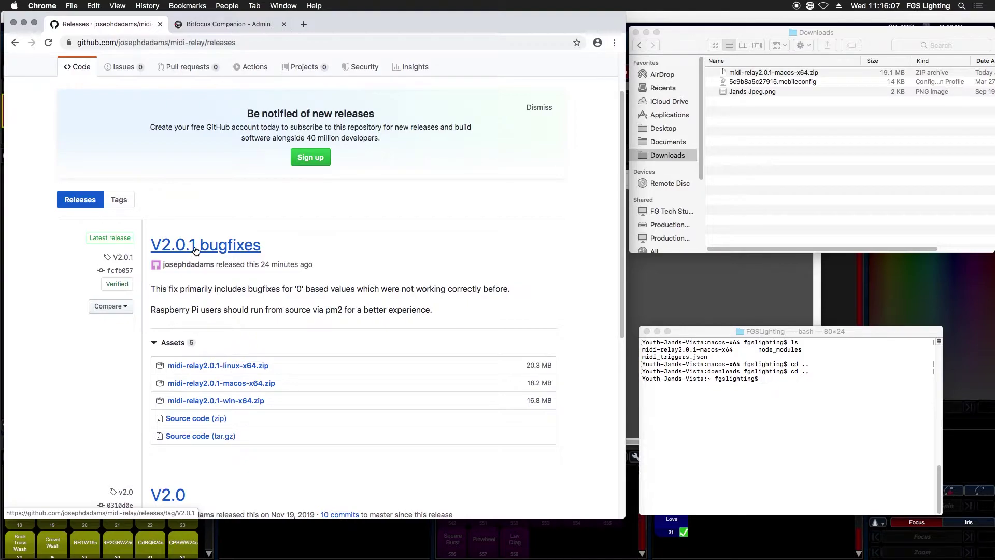
{"action": "scroll", "coordinate": [191, 316], "scroll_direction": "down", "scroll_amount": 1}
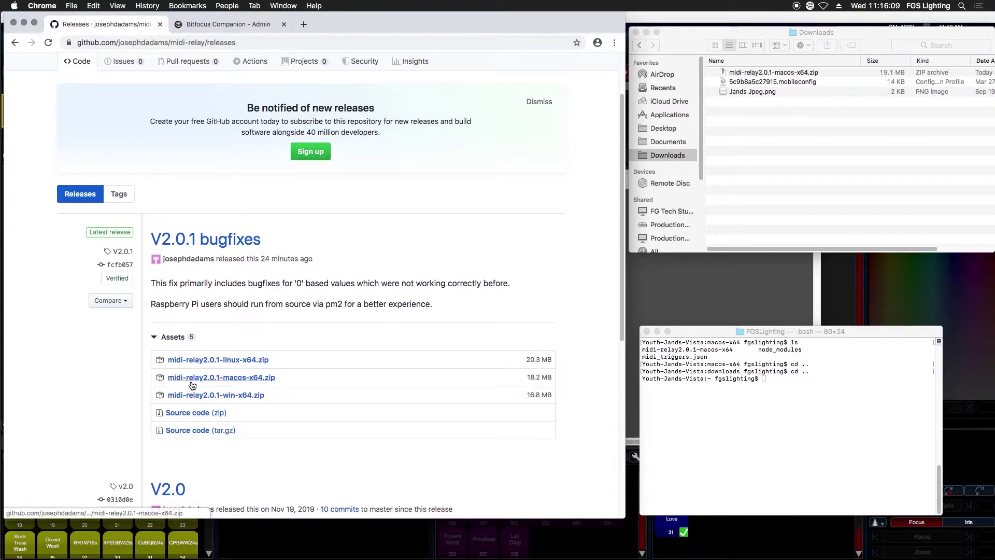
{"action": "left_click", "coordinate": [756, 141]}
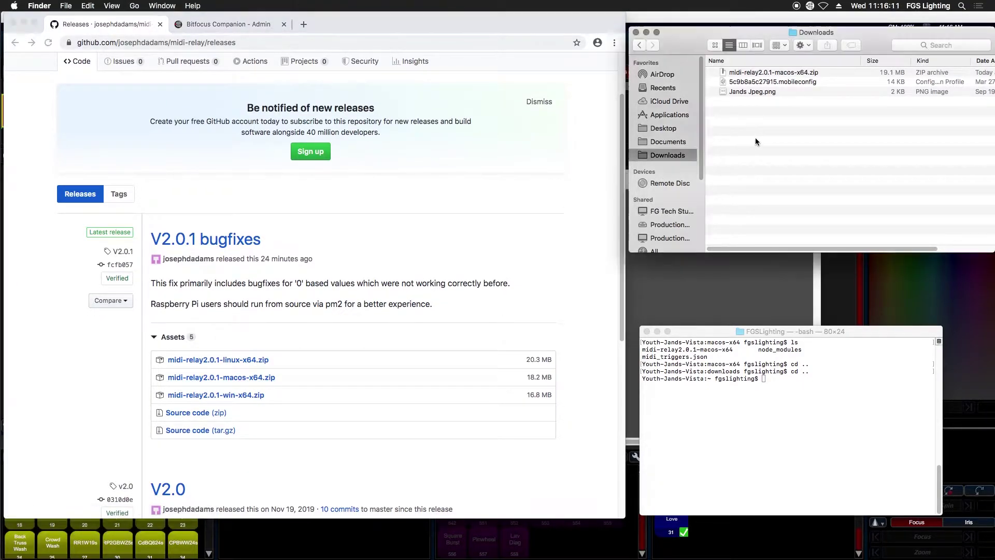
{"action": "left_click", "coordinate": [675, 142]}
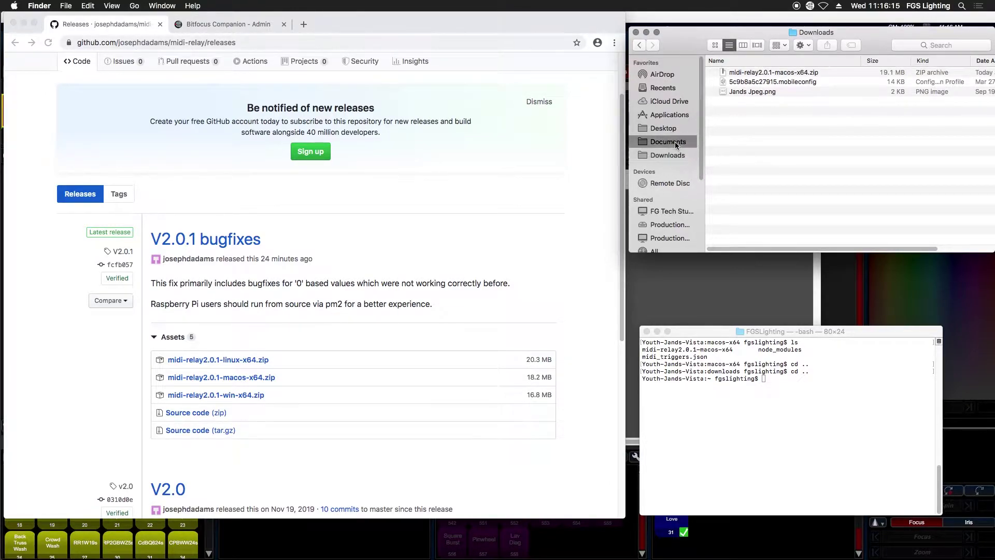
{"action": "left_click", "coordinate": [746, 73]}
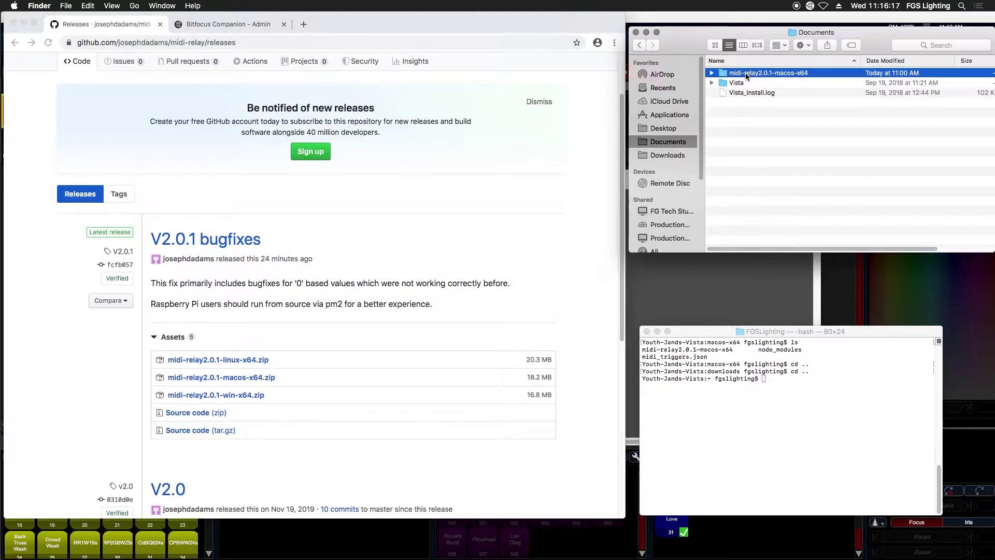
{"action": "double_click", "coordinate": [745, 73]}
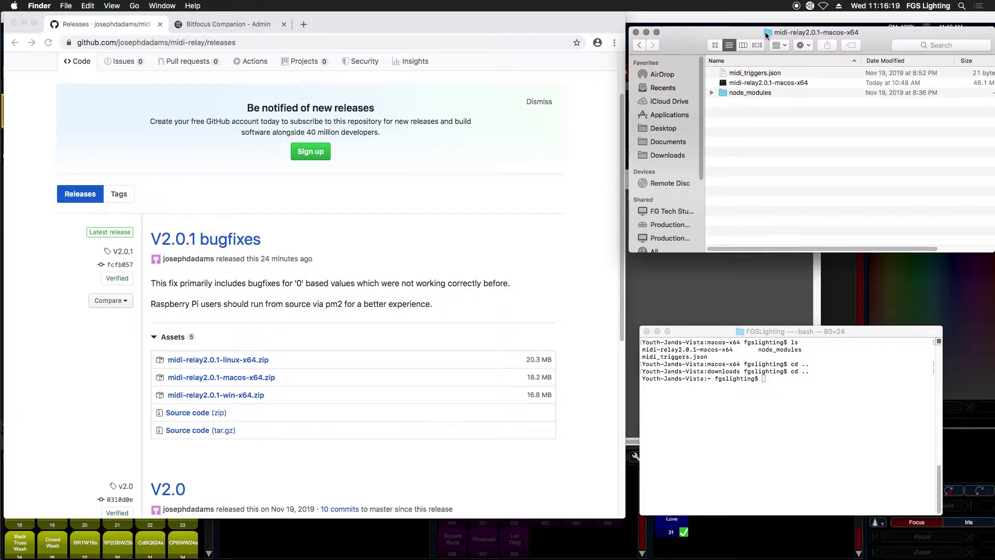
Search the Mac for "midi" and launch Audio MIDI Setup.
{"action": "left_click", "coordinate": [962, 7]}
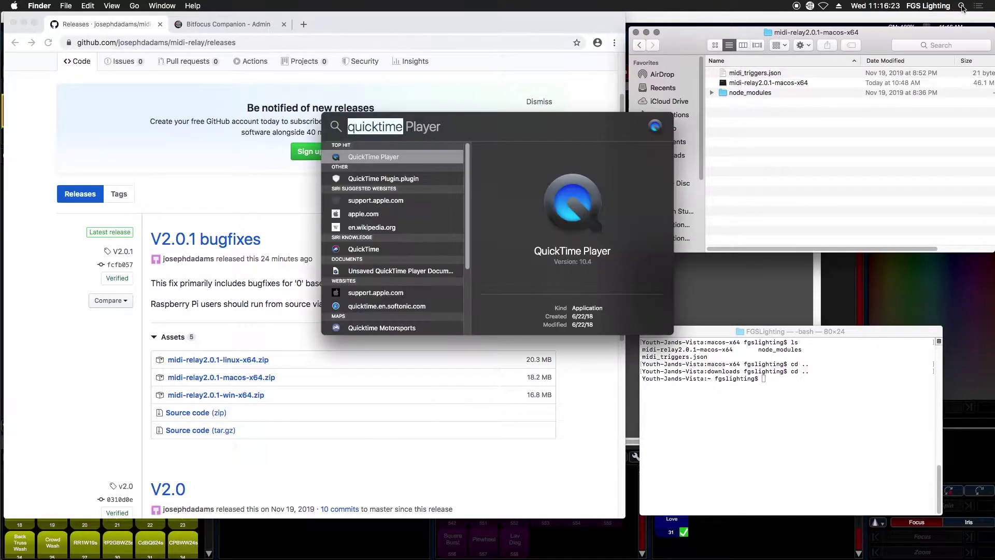
{"action": "type", "text": "midi"}
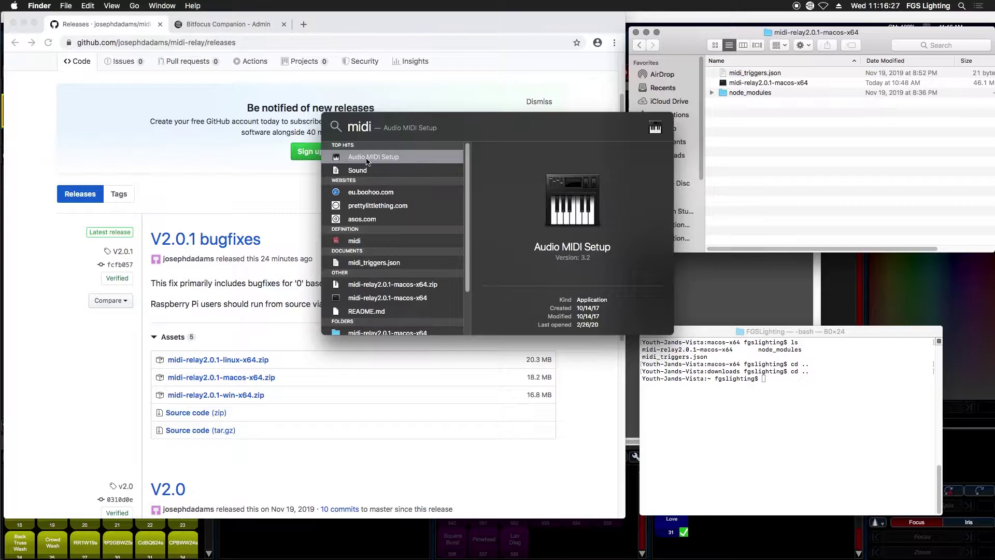
{"action": "double_click", "coordinate": [353, 161]}
{"action": "left_click_drag", "start_coordinate": [251, 131], "coordinate": [257, 127]}
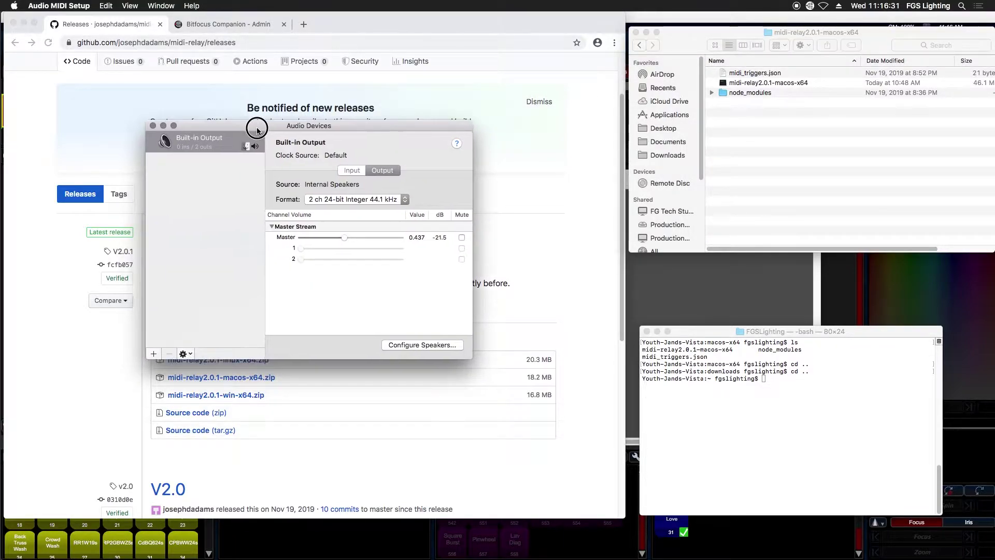
Show the MIDI Studio window, close and reopen it, and enlarge its device icons.
{"action": "left_click", "coordinate": [158, 5]}
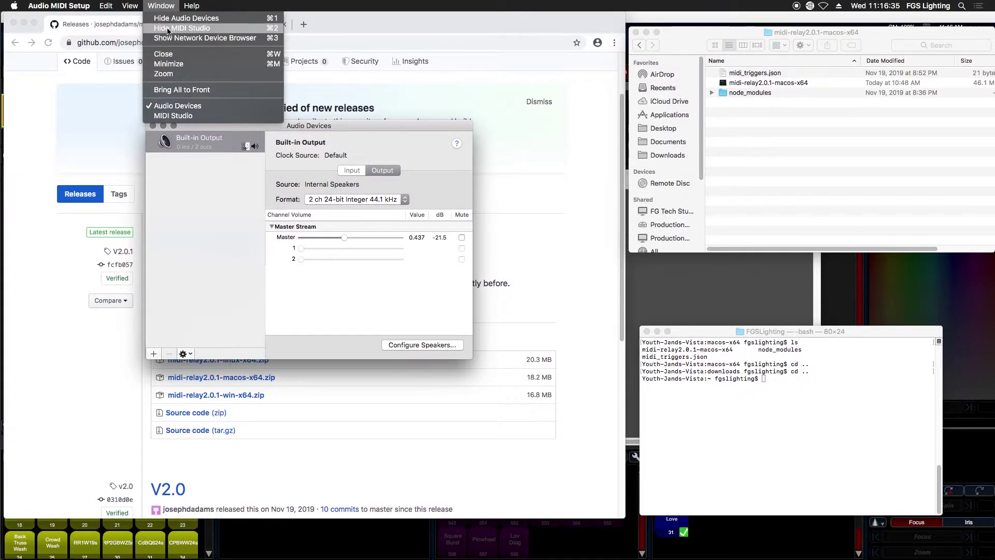
{"action": "left_click", "coordinate": [179, 117]}
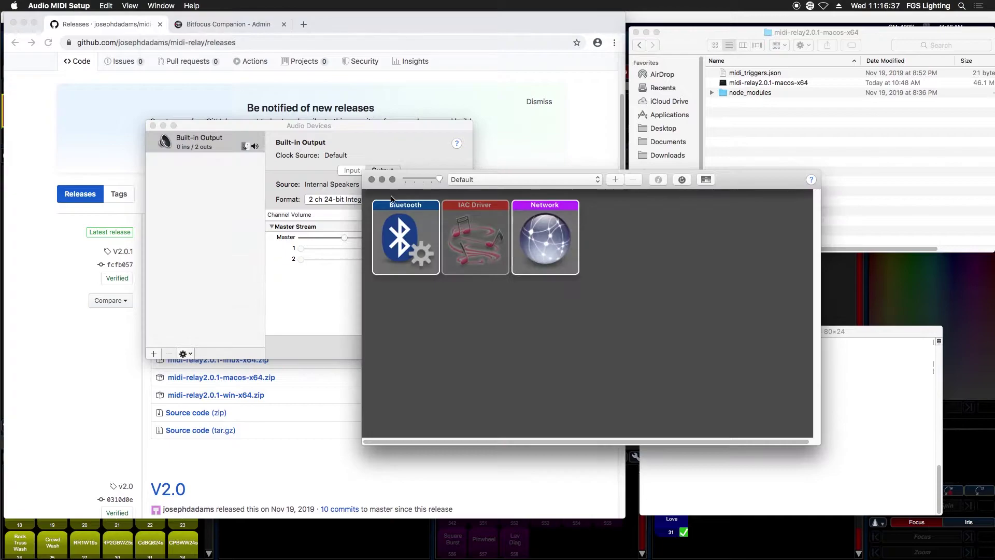
{"action": "left_click", "coordinate": [372, 180]}
{"action": "left_click", "coordinate": [161, 6]}
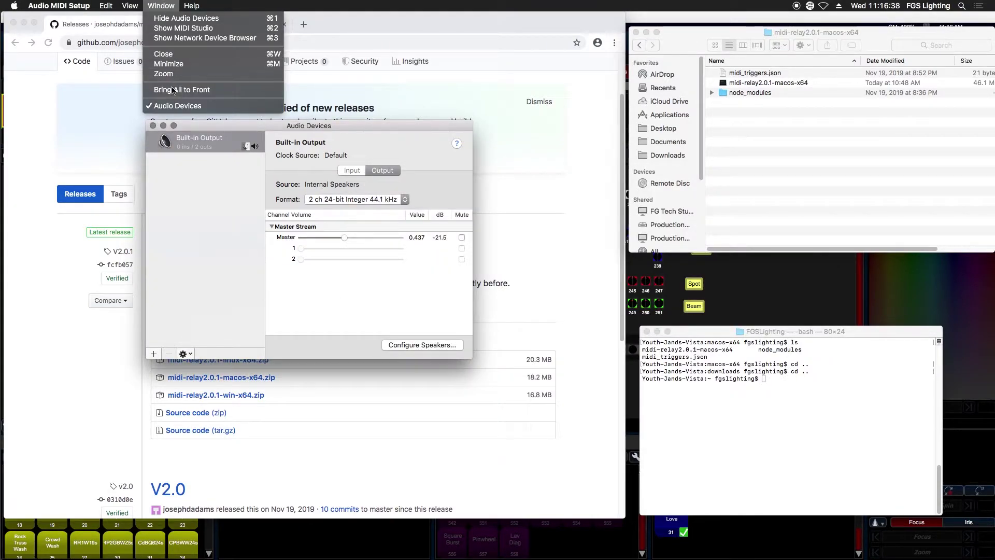
{"action": "left_click", "coordinate": [178, 28]}
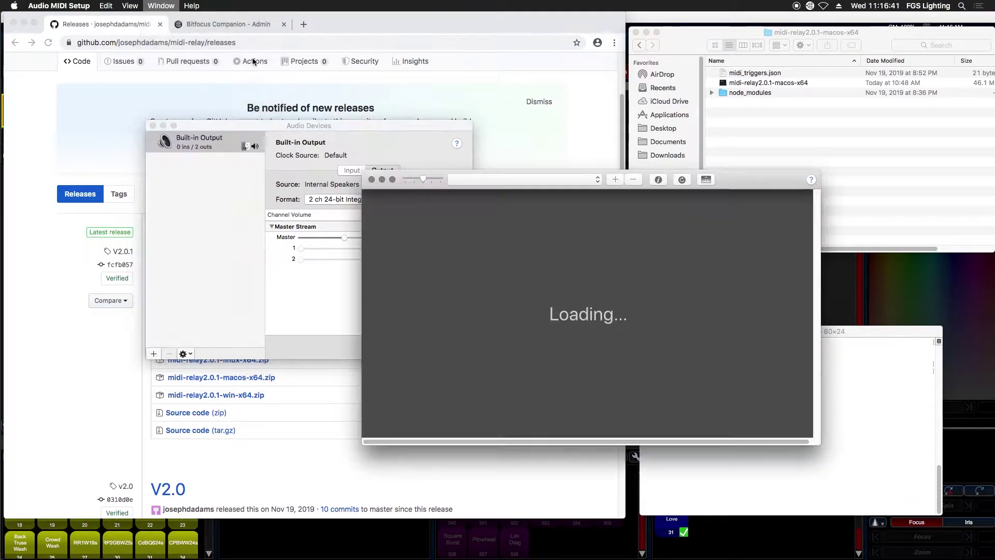
{"action": "left_click", "coordinate": [414, 178]}
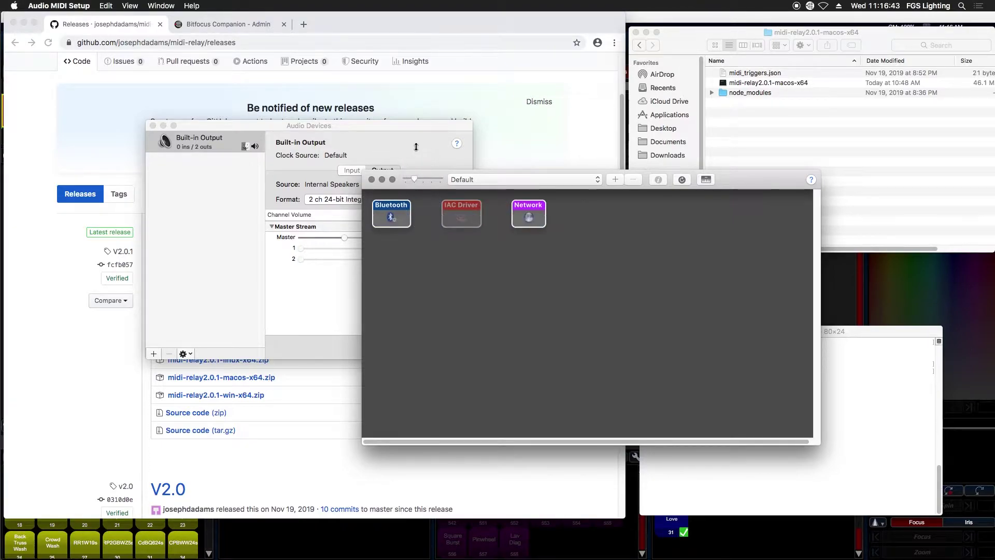
{"action": "left_click_drag", "start_coordinate": [414, 179], "coordinate": [436, 180]}
Rename the IAC Driver device to Vista, bring it online and apply the changes.
{"action": "left_click", "coordinate": [469, 224]}
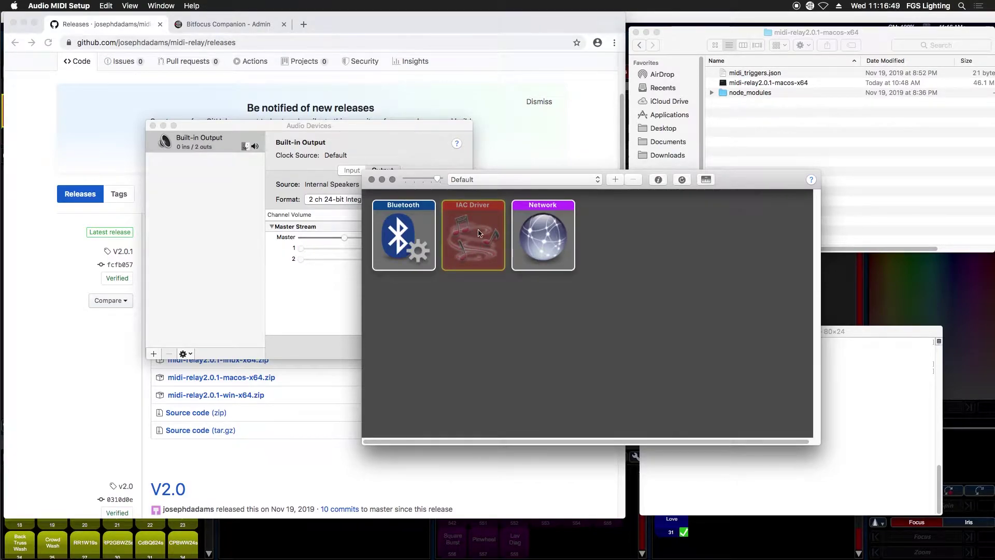
{"action": "left_click", "coordinate": [497, 297]}
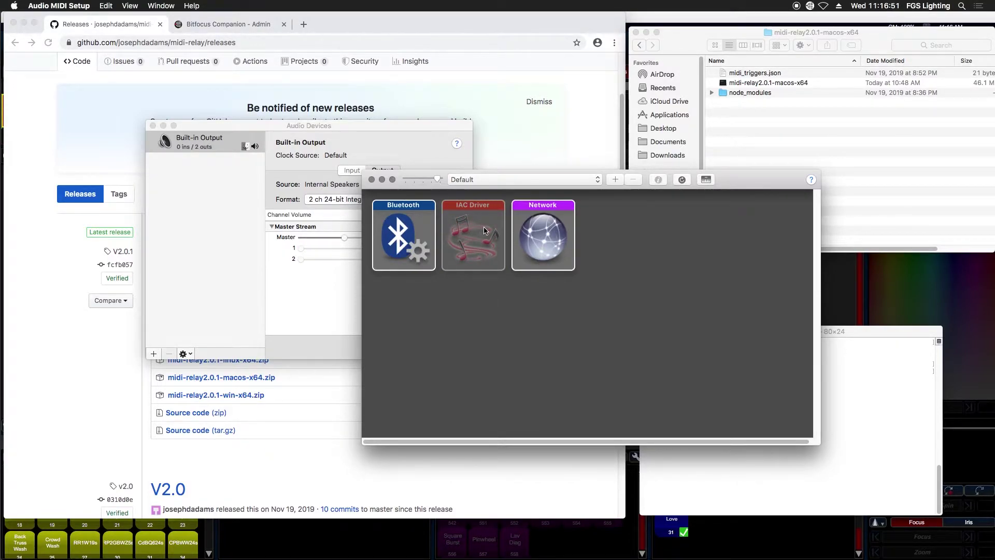
{"action": "double_click", "coordinate": [499, 234]}
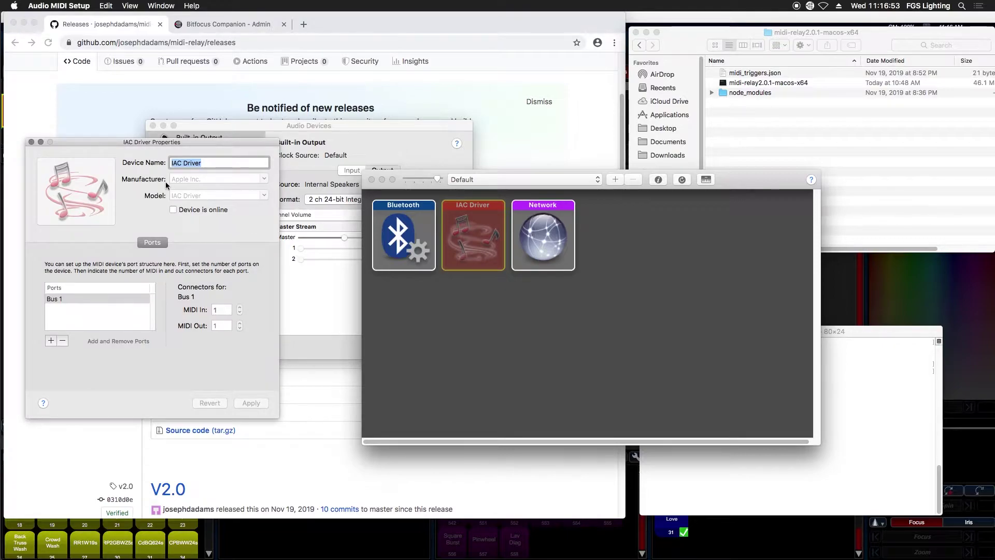
{"action": "left_click_drag", "start_coordinate": [146, 145], "coordinate": [201, 135]}
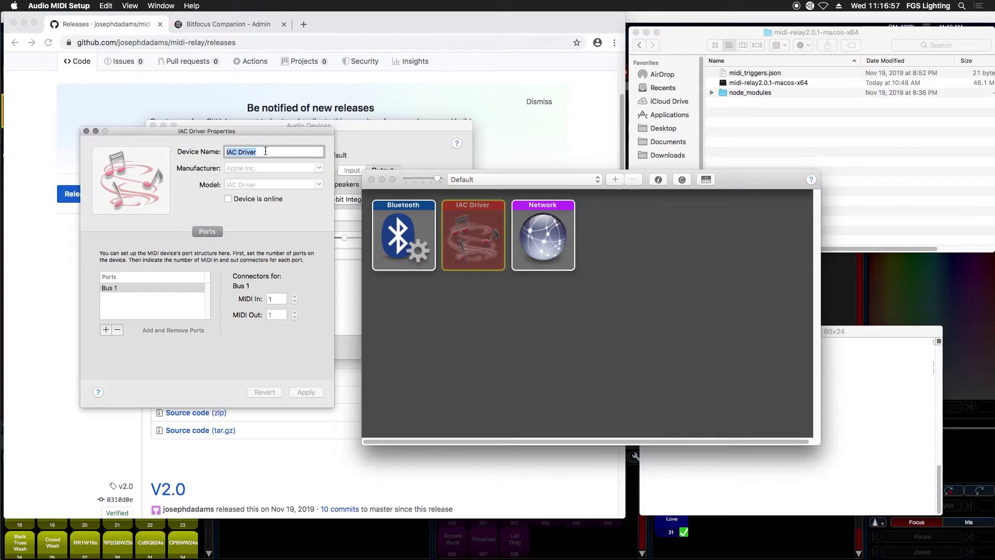
{"action": "type", "text": "Vista"}
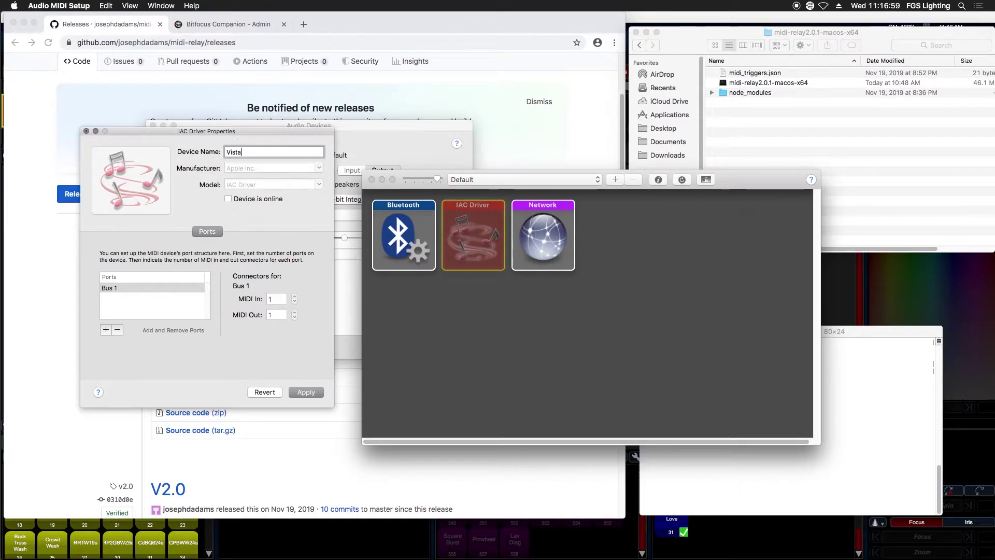
{"action": "left_click", "coordinate": [228, 198]}
{"action": "left_click", "coordinate": [316, 392]}
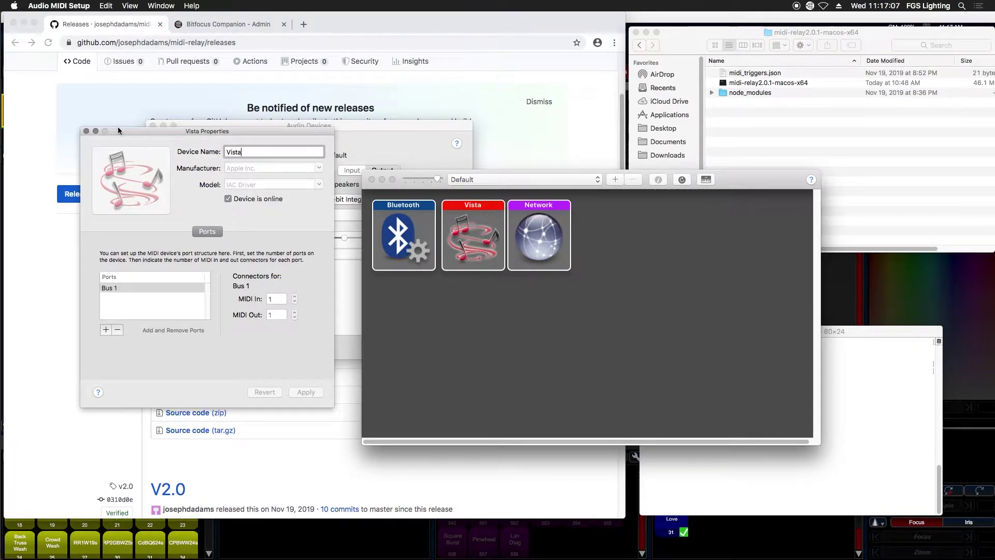
Close the device properties, MIDI Studio and Audio Devices windows.
{"action": "left_click", "coordinate": [86, 131]}
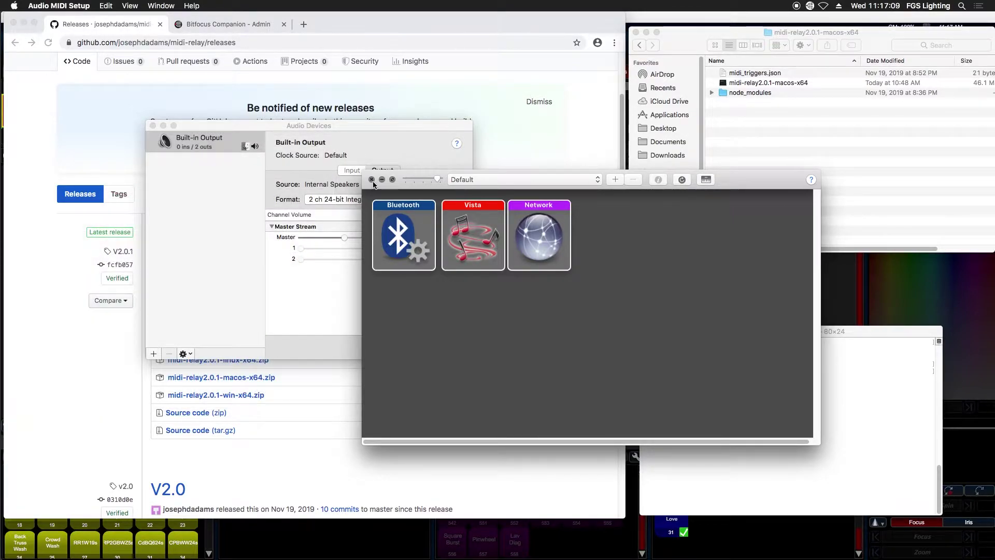
{"action": "left_click", "coordinate": [371, 179]}
{"action": "left_click", "coordinate": [153, 126]}
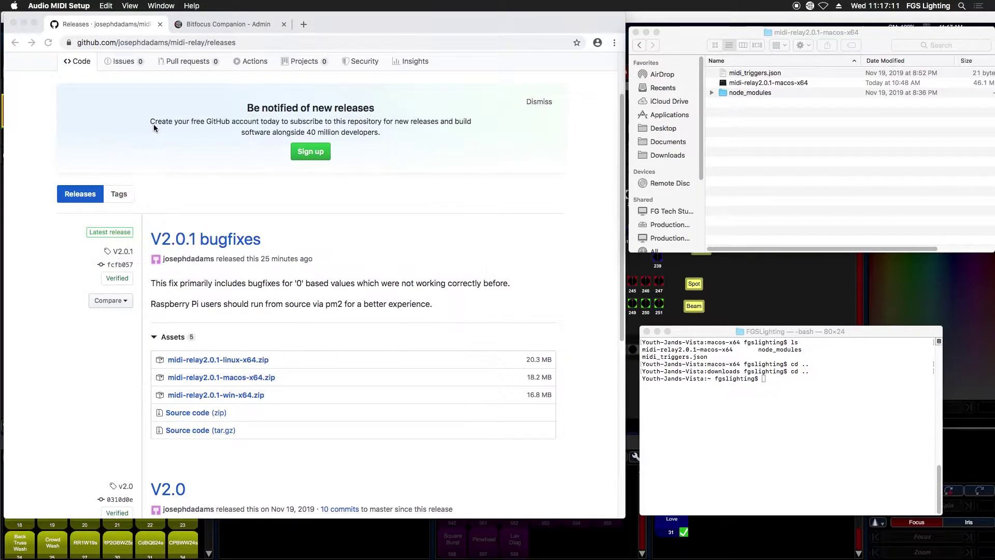
Switch to Terminal, list the home directory, change into documents and list its contents.
{"action": "left_click", "coordinate": [708, 332]}
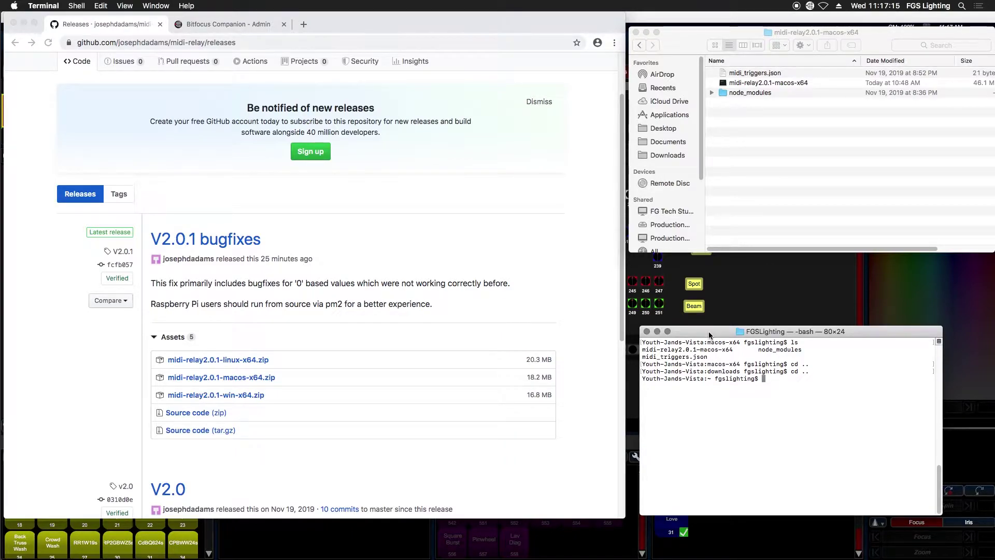
{"action": "left_click_drag", "start_coordinate": [709, 334], "coordinate": [708, 332]}
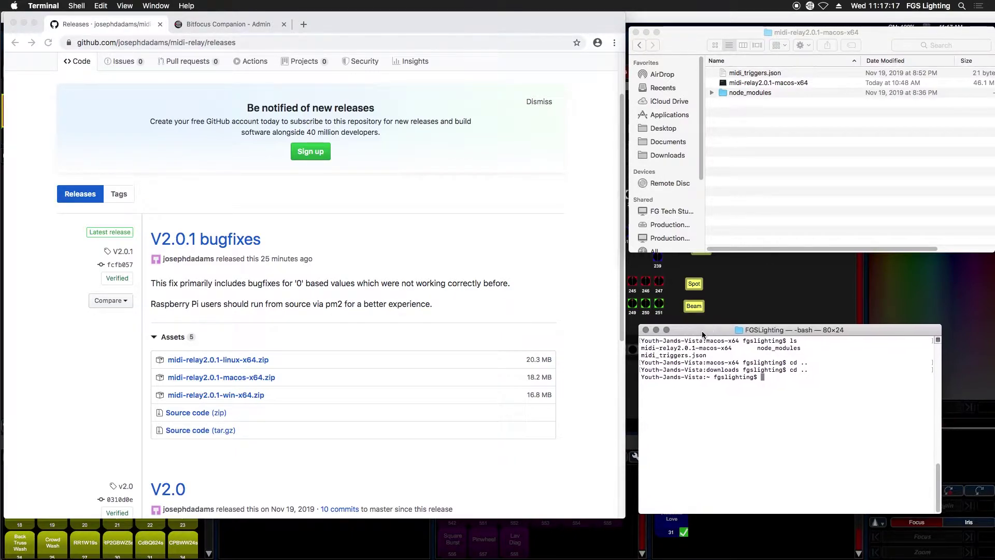
{"action": "left_click", "coordinate": [962, 6]}
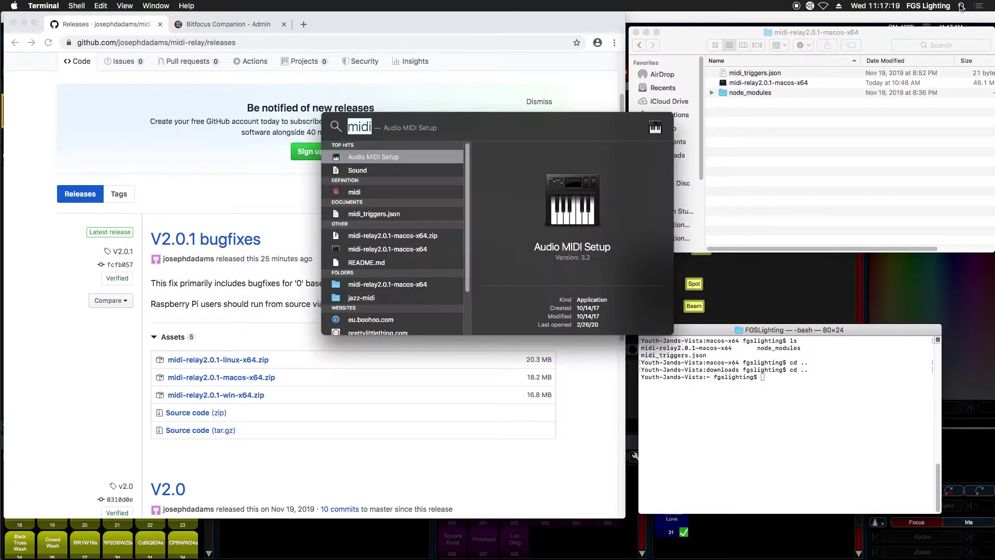
{"action": "left_click", "coordinate": [708, 332]}
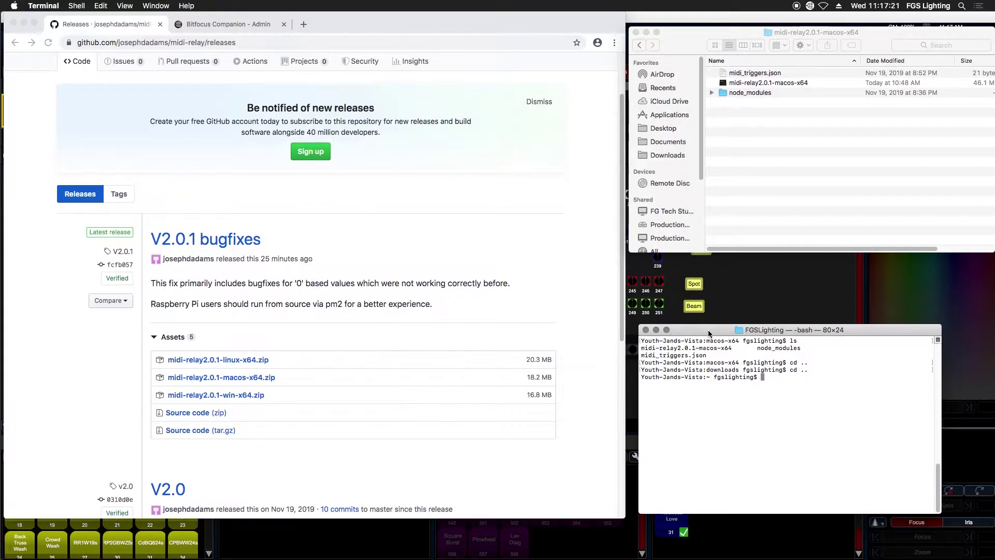
{"action": "type", "text": "ls"}
{"action": "key", "text": "Return"}
{"action": "type", "text": "cd documents"}
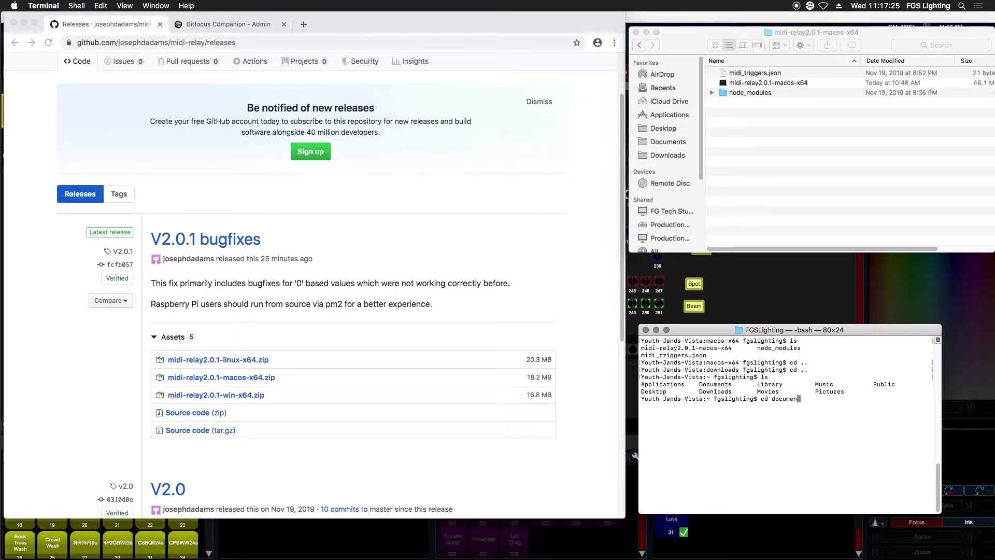
{"action": "key", "text": "Return"}
{"action": "type", "text": "ls"}
{"action": "key", "text": "Return"}
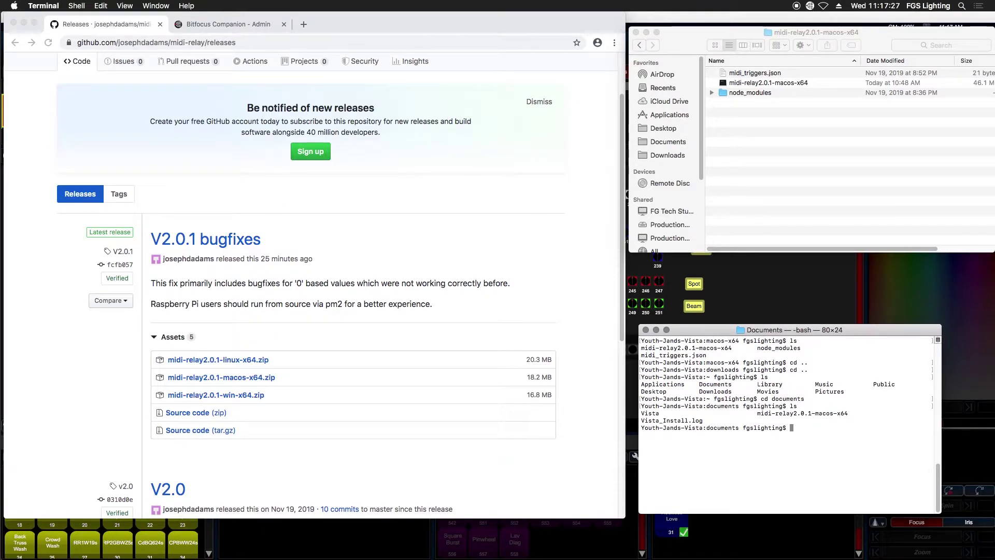
Change into the midi-relay2.0.1-macos-x64 directory and list its files.
{"action": "type", "text": "cd midi-relay2.0.1-macos-x64"}
{"action": "key", "text": "Return"}
{"action": "type", "text": "l"}
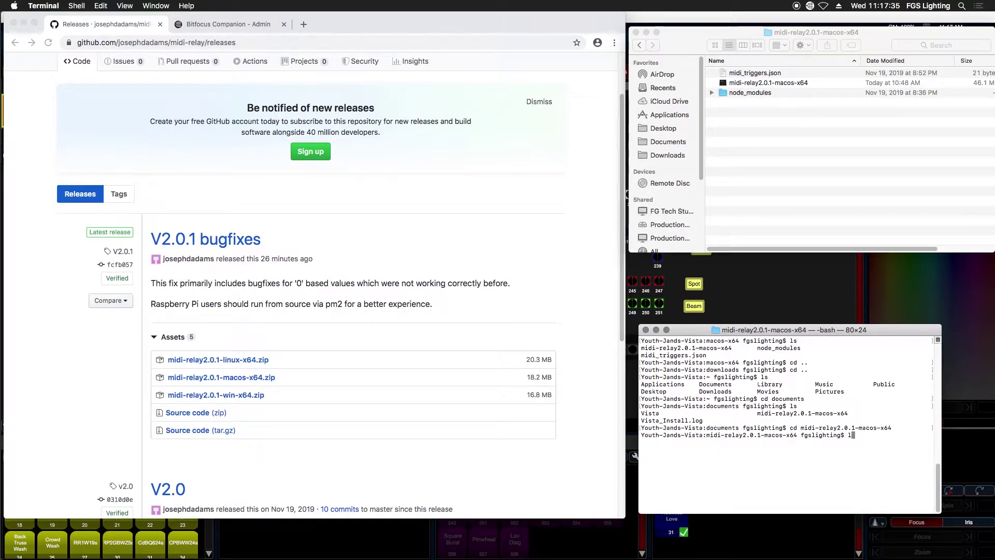
{"action": "type", "text": "s"}
{"action": "key", "text": "Return"}
Try to start the relay by entering mixi-relay2.0.1-macos-x64 as a command.
{"action": "type", "text": "m"}
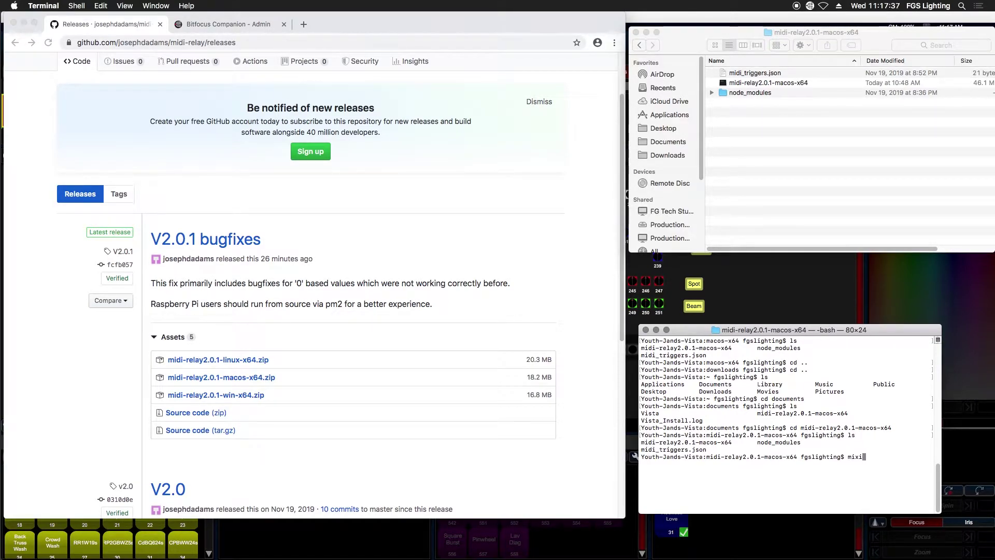
{"action": "type", "text": "ixi-relay2.0.1-macos-x64"}
{"action": "key", "text": "Return"}
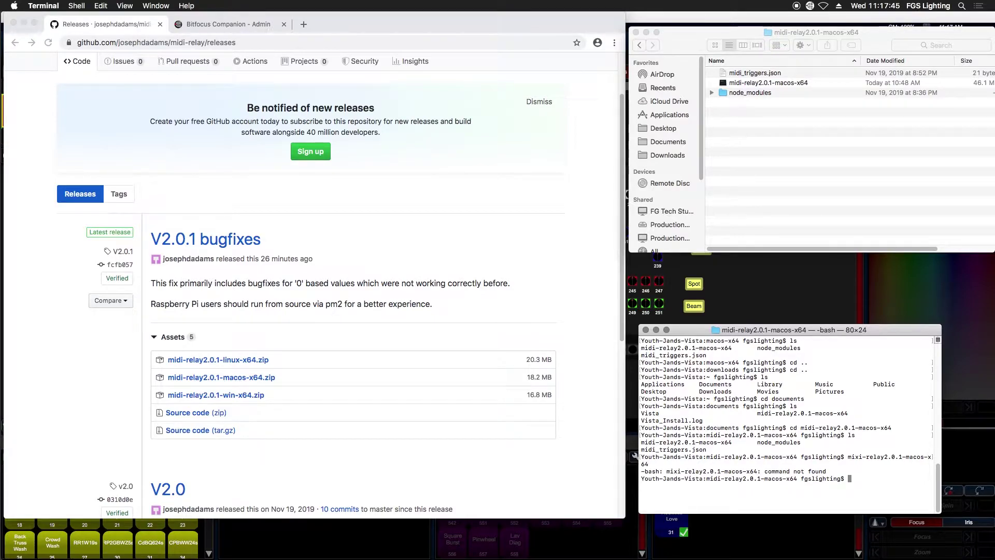
Insert the full path of the midi-relay2.0.1-macos-x64 executable from Finder into the Terminal prompt and run it.
{"action": "left_click", "coordinate": [766, 100]}
{"action": "left_click", "coordinate": [763, 82]}
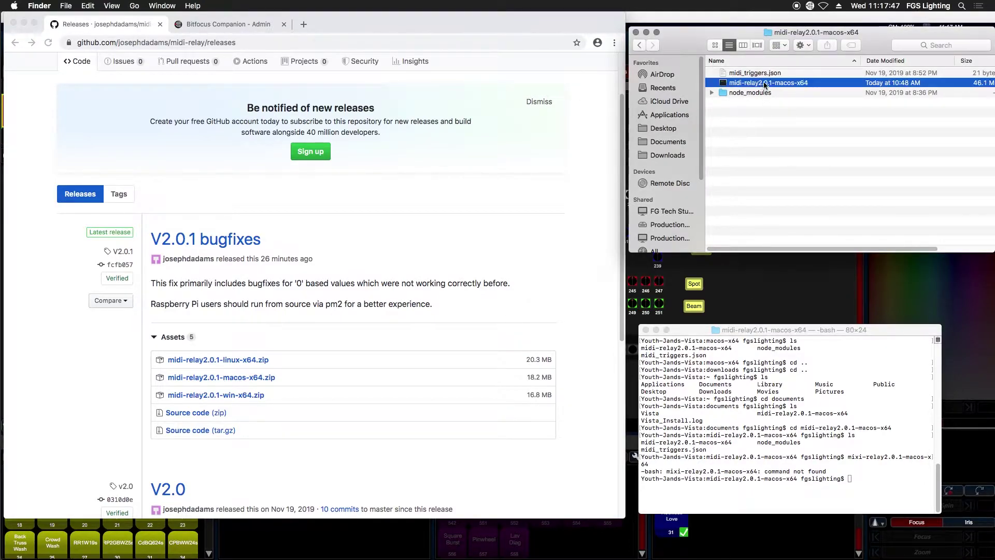
{"action": "left_click_drag", "start_coordinate": [810, 272], "coordinate": [788, 404]}
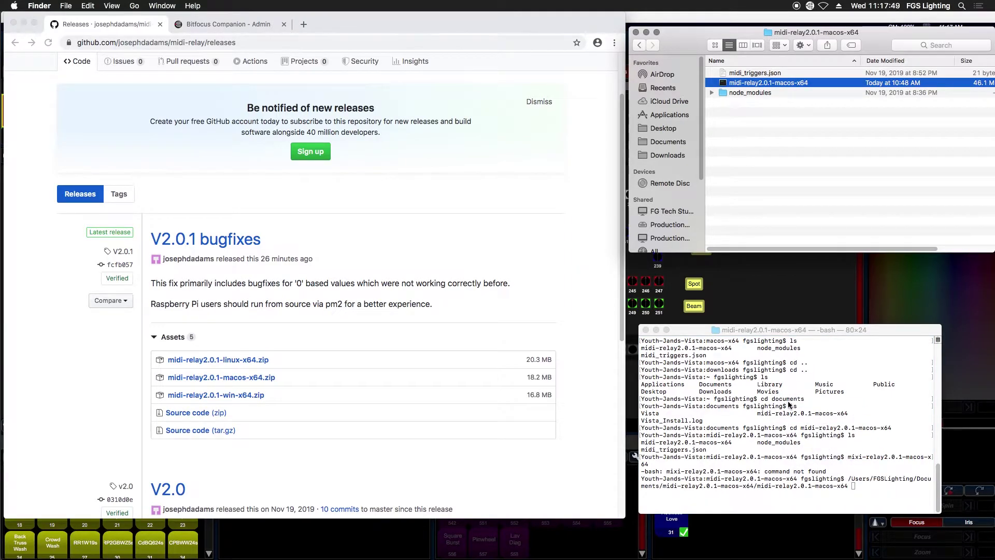
{"action": "left_click", "coordinate": [700, 333]}
{"action": "key", "text": "Return"}
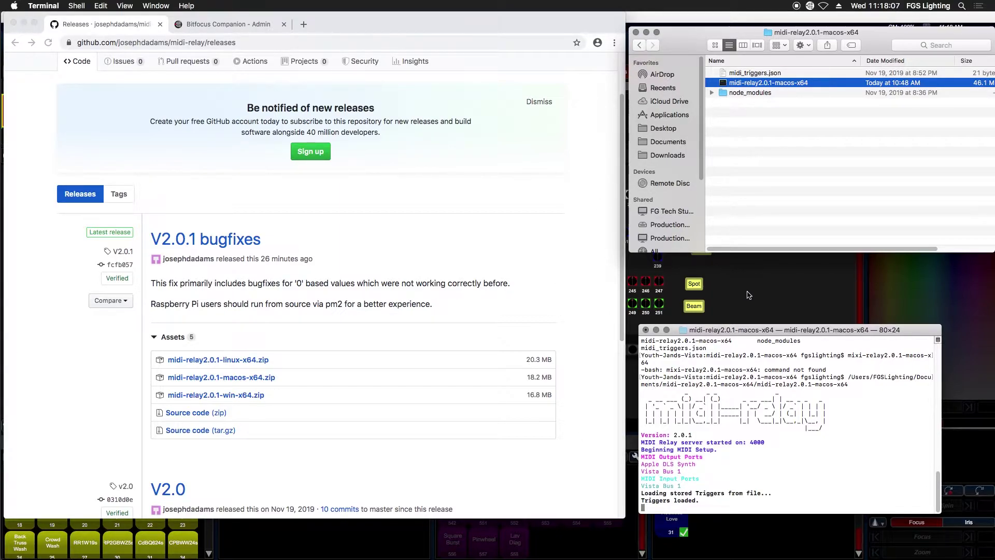
Switch to Vista and enable the Vista Bus 1 external MIDI port in the user preferences.
{"action": "key", "text": "super+Tab"}
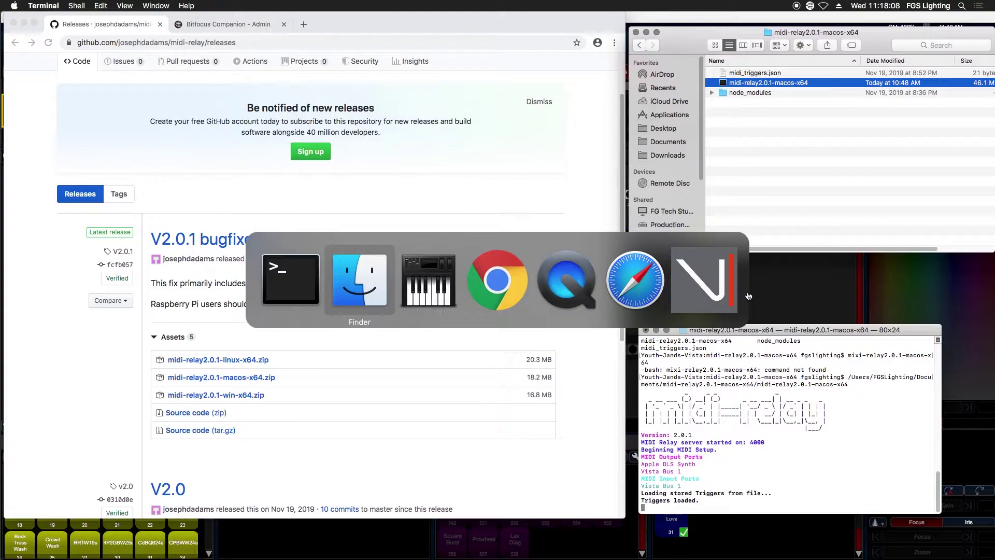
{"action": "left_click", "coordinate": [720, 285]}
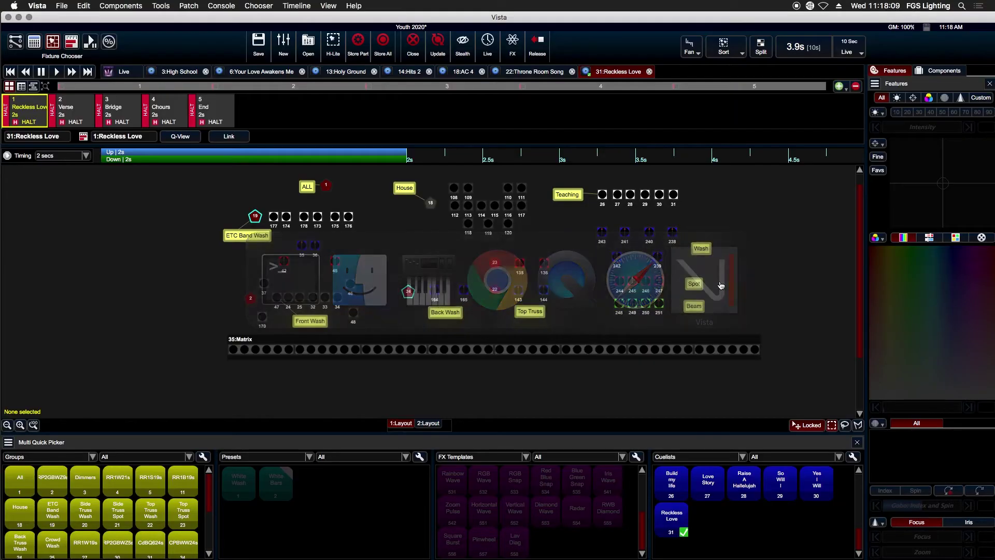
{"action": "left_click", "coordinate": [62, 6]}
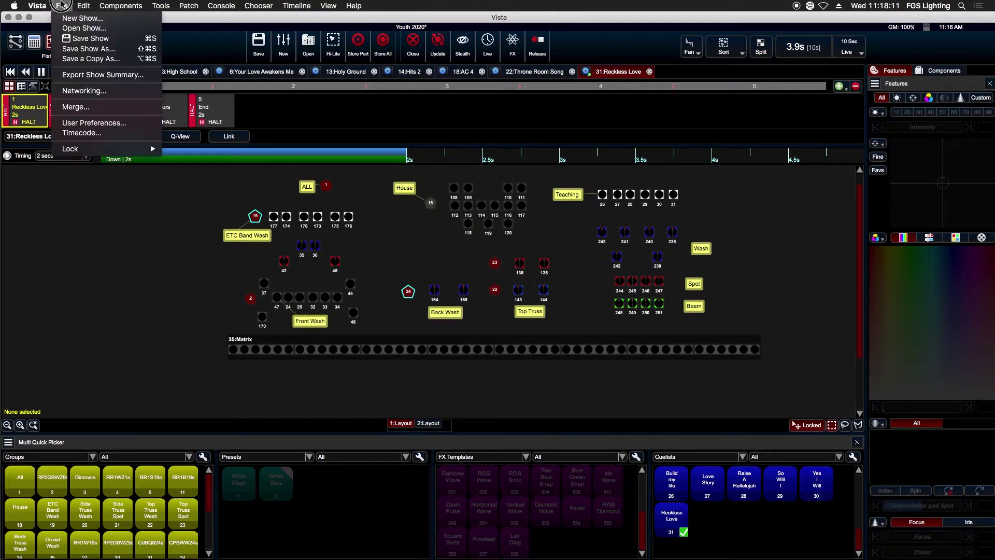
{"action": "left_click", "coordinate": [91, 123]}
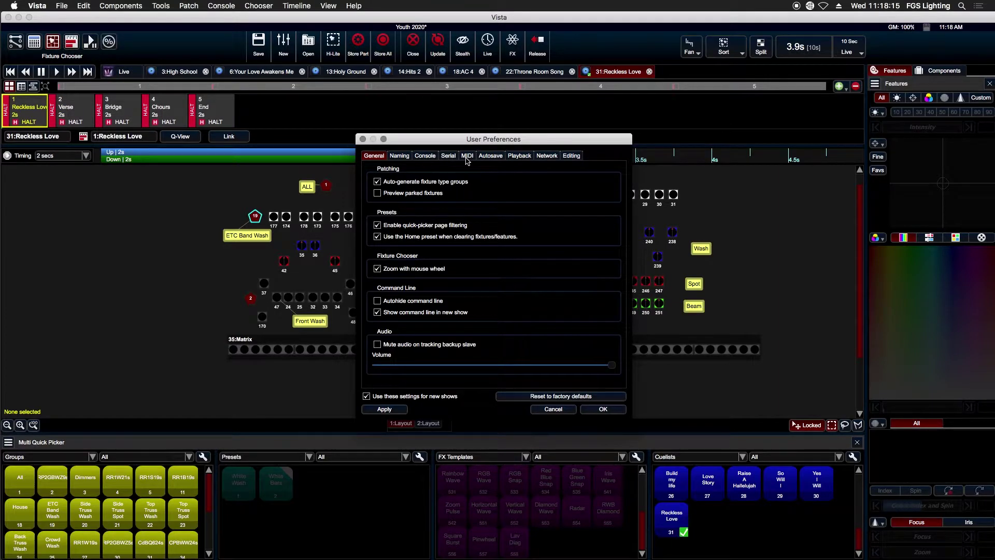
{"action": "left_click", "coordinate": [466, 158]}
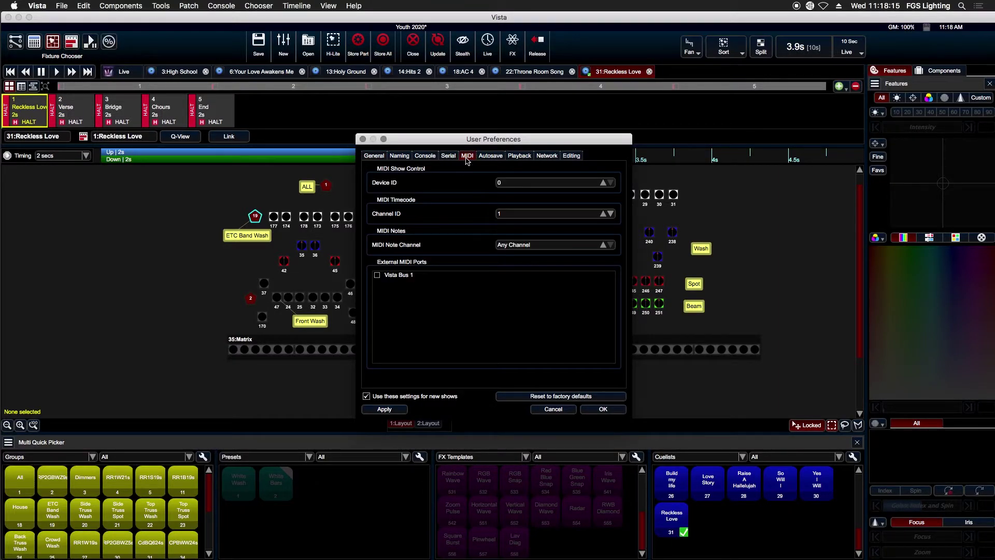
{"action": "left_click", "coordinate": [377, 275]}
{"action": "left_click", "coordinate": [604, 409]}
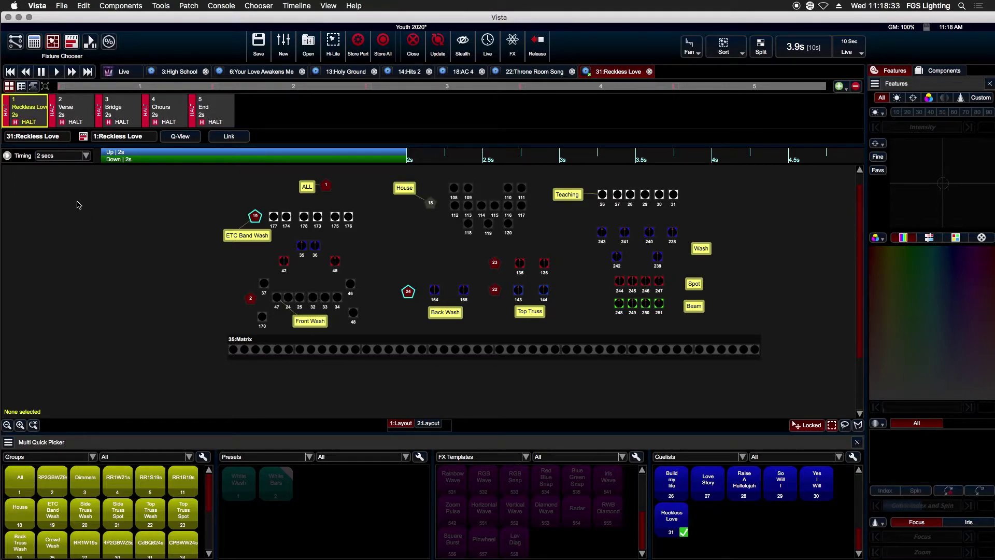
Open the MIDI properties of the Reckless Love cuelist and browse the notes offered for its Play trigger.
{"action": "right_click", "coordinate": [676, 520]}
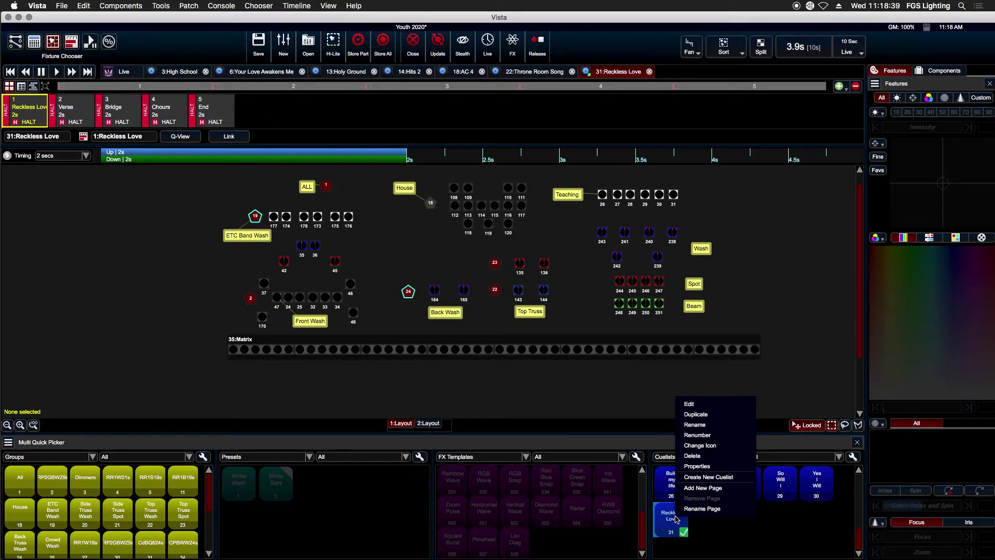
{"action": "left_click", "coordinate": [725, 468]}
{"action": "left_click", "coordinate": [492, 130]}
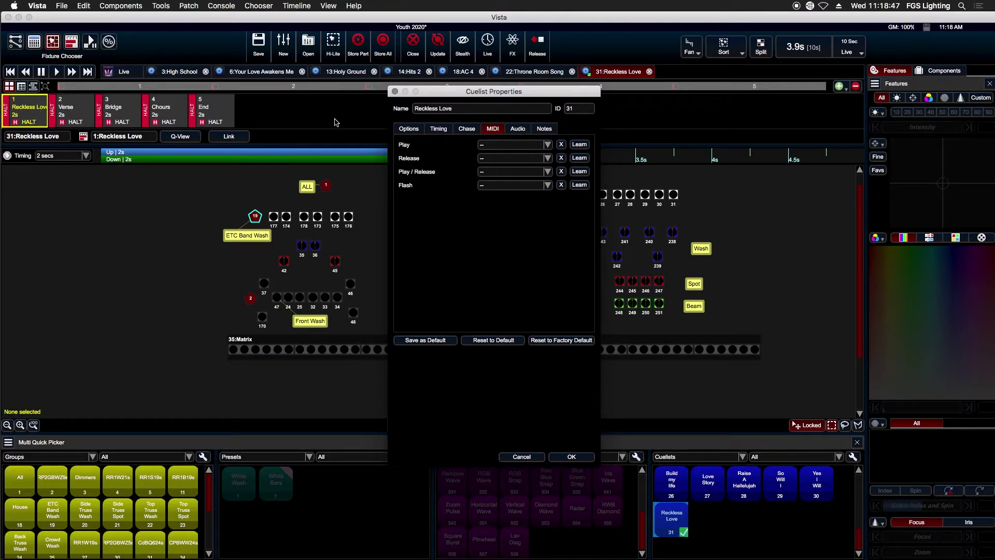
{"action": "left_click", "coordinate": [550, 148]}
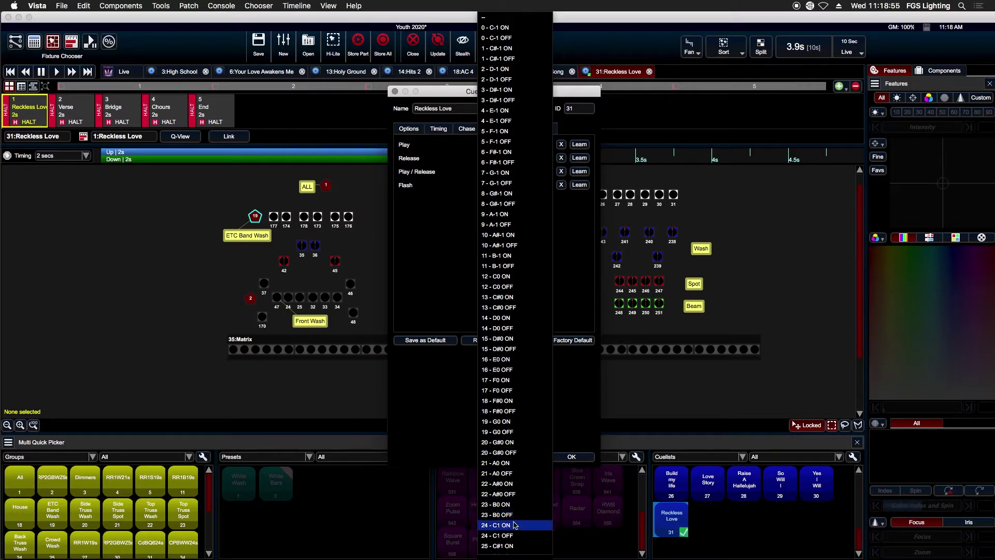
{"action": "scroll", "coordinate": [505, 471], "scroll_direction": "down", "scroll_amount": 2}
{"action": "scroll", "coordinate": [503, 476], "scroll_direction": "down", "scroll_amount": 1}
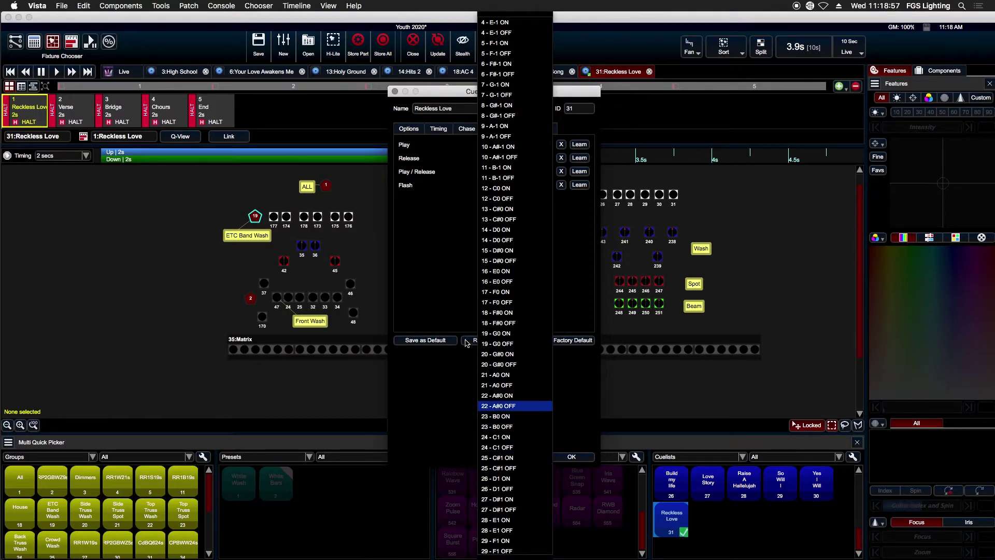
{"action": "left_click", "coordinate": [443, 254]}
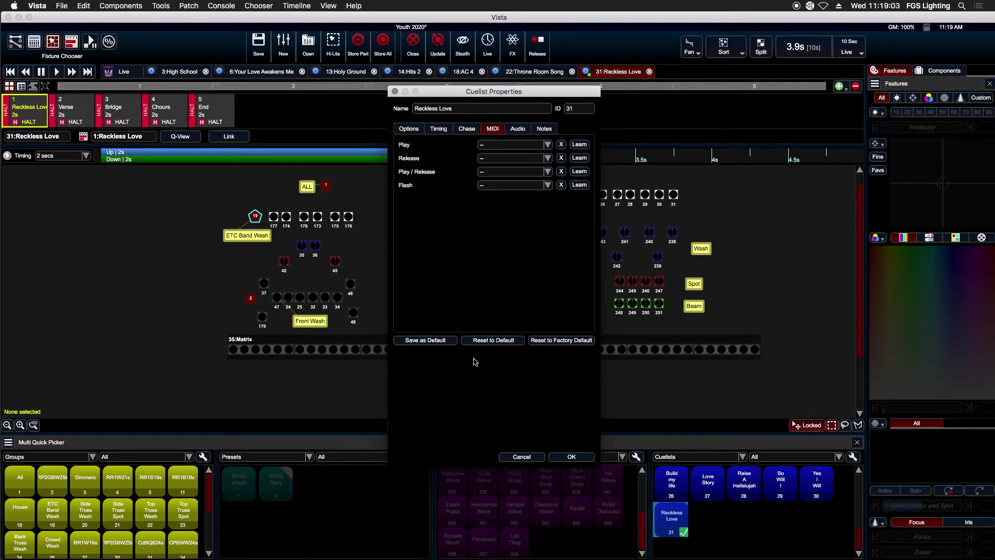
Switch to the Bitfocus Companion admin page in Chrome and move Vista's Cuelist Properties window clear of it.
{"action": "key", "text": "super+Tab"}
{"action": "key", "text": "super+Tab"}
{"action": "key", "text": "super+Tab"}
{"action": "key", "text": "super+Tab"}
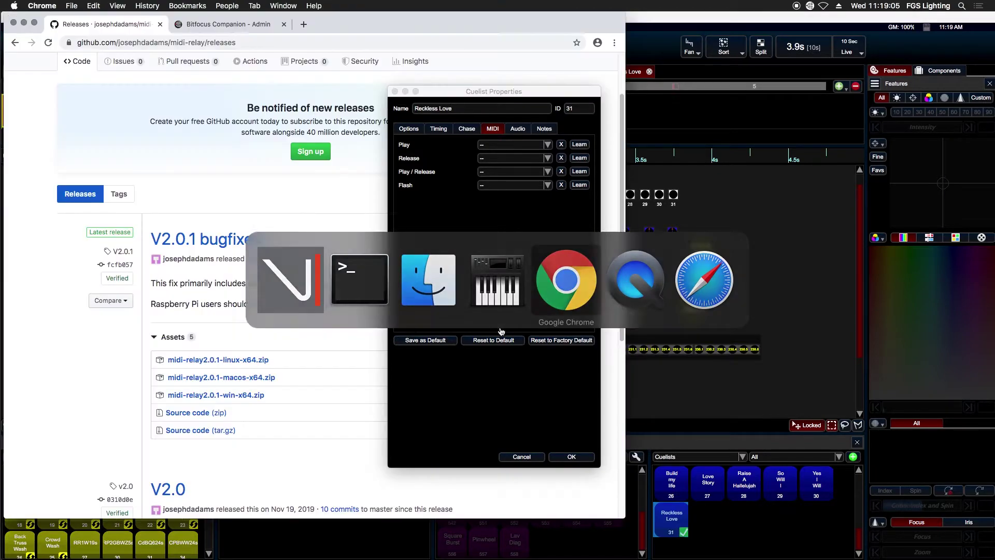
{"action": "key", "text": "ctrl+Tab"}
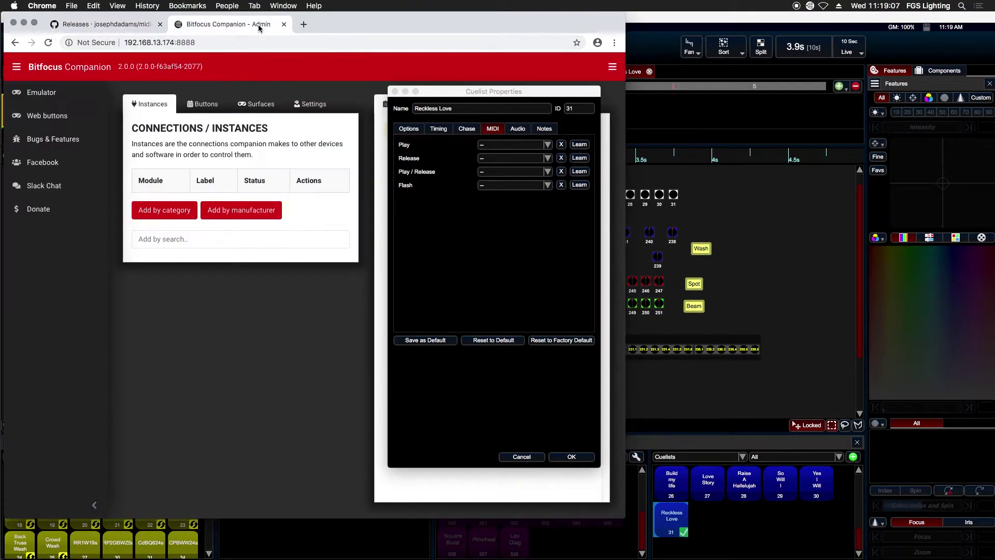
{"action": "left_click_drag", "start_coordinate": [397, 94], "coordinate": [678, 84]}
Search for midi, add the Tech Ministry MIDI Relay instance and apply its configuration with target IP 127.0.0.1.
{"action": "left_click", "coordinate": [229, 257]}
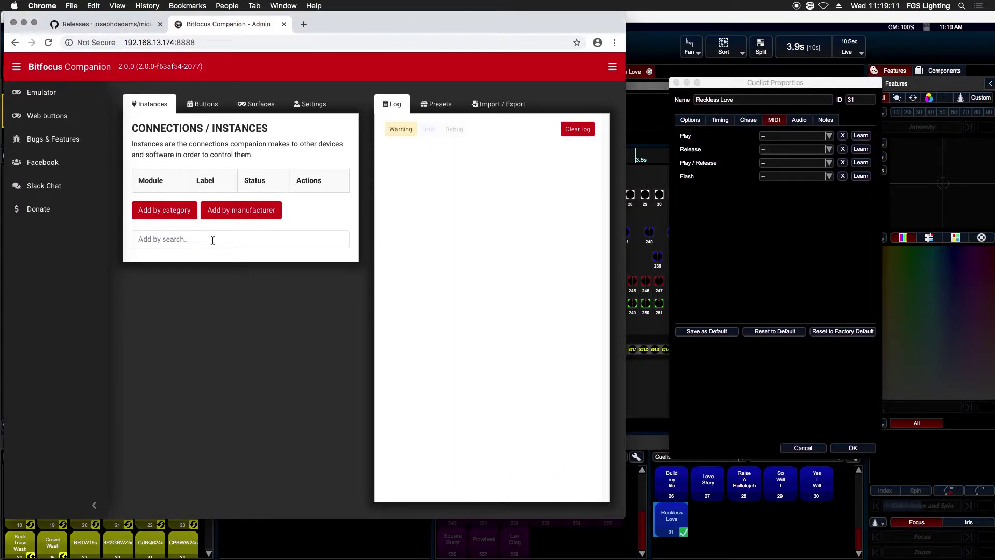
{"action": "left_click", "coordinate": [220, 241]}
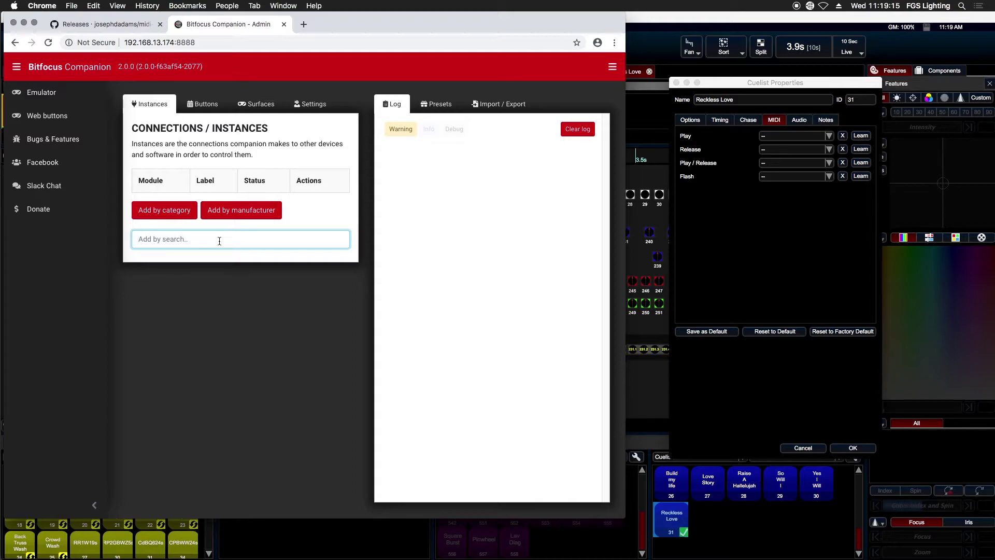
{"action": "type", "text": "mi"}
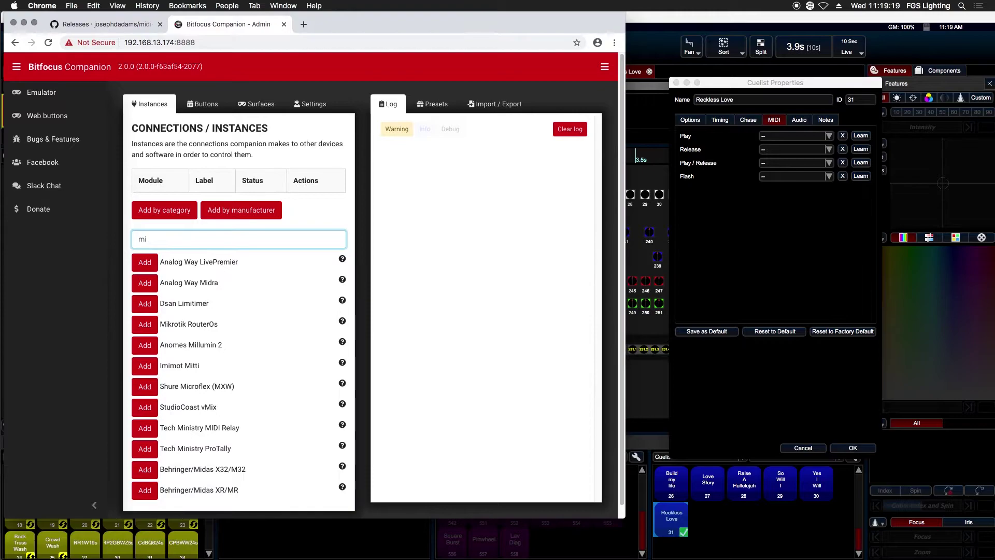
{"action": "type", "text": "ldi"}
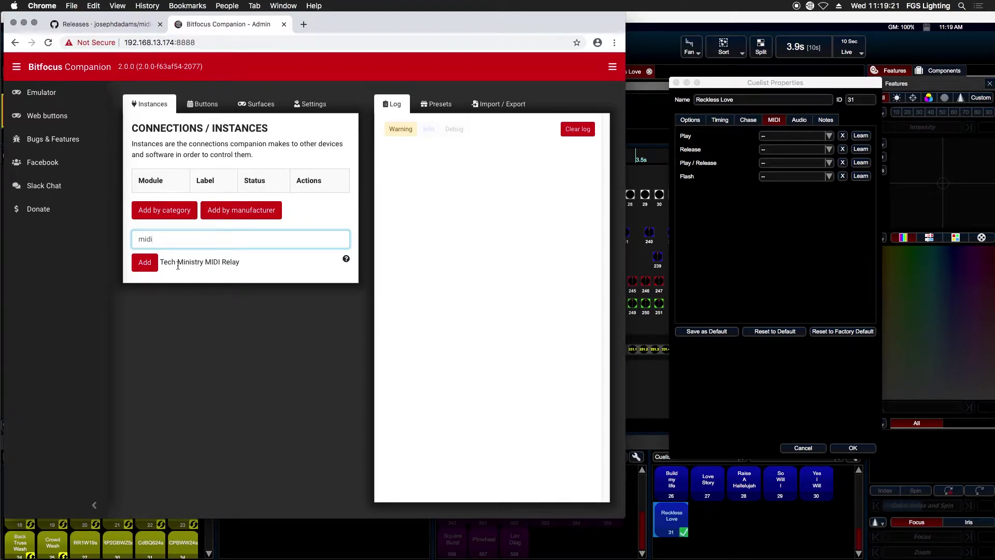
{"action": "left_click", "coordinate": [146, 263]}
{"action": "left_click", "coordinate": [170, 263]}
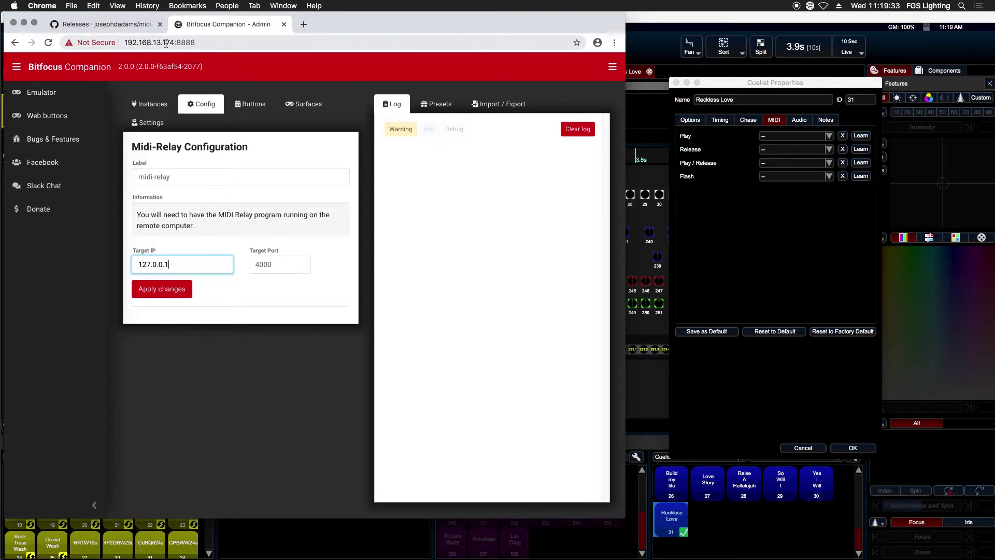
{"action": "left_click", "coordinate": [175, 291]}
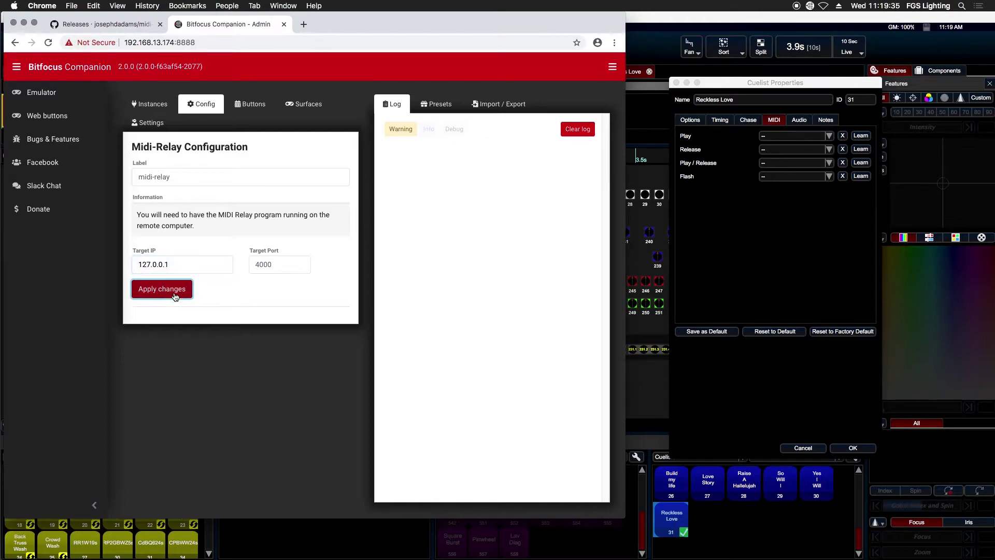
Make button 1.2 on page 1 a regular button with the text "play".
{"action": "left_click", "coordinate": [254, 107]}
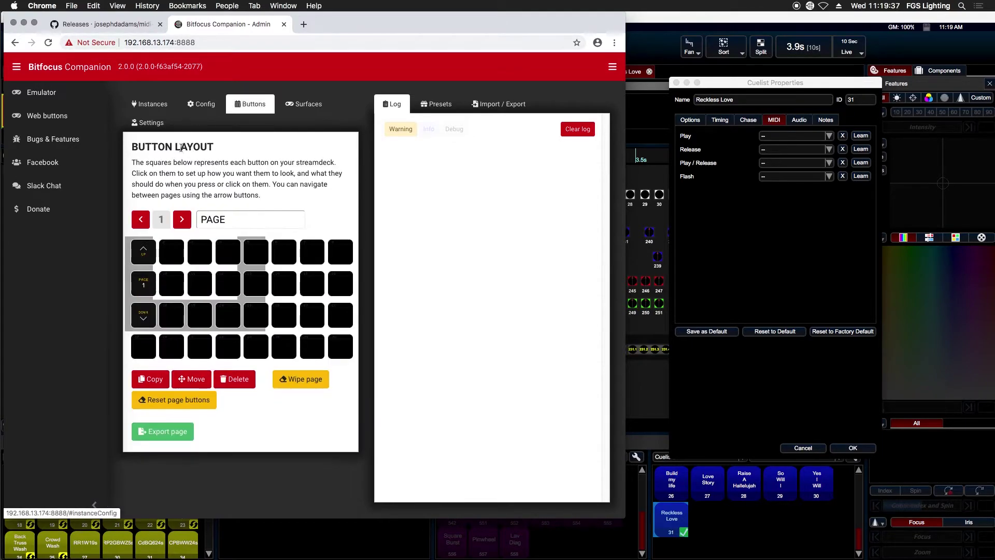
{"action": "left_click", "coordinate": [170, 258]}
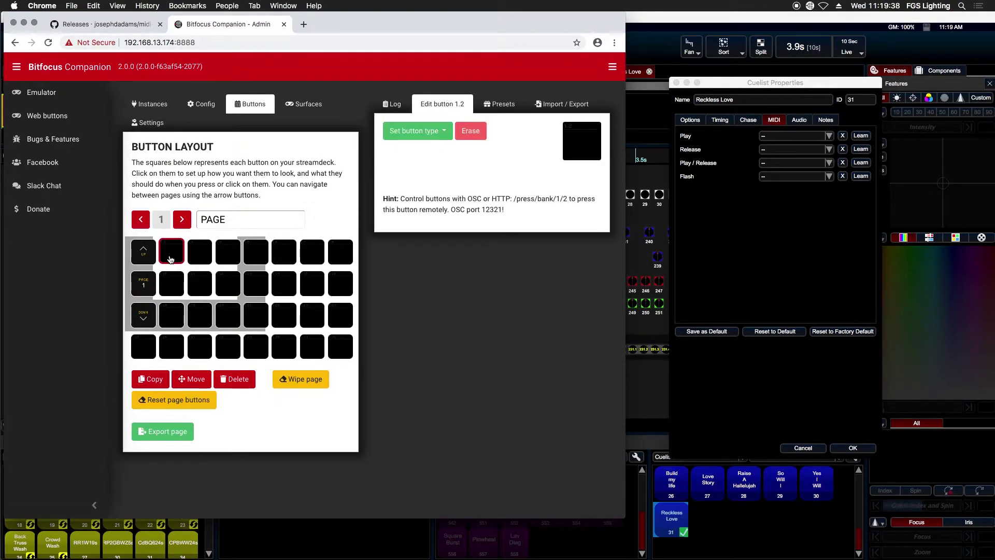
{"action": "left_click", "coordinate": [416, 136]}
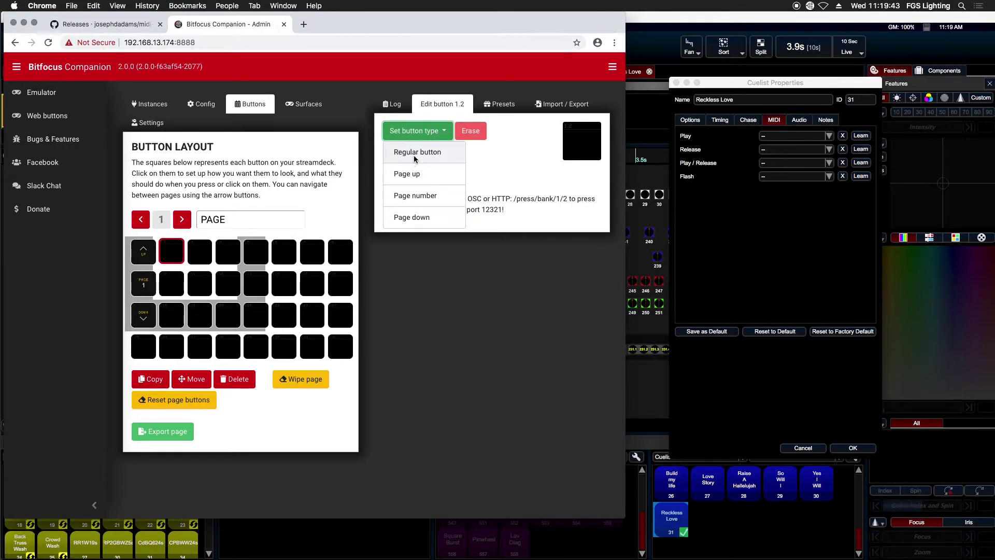
{"action": "left_click", "coordinate": [415, 152]}
{"action": "left_click", "coordinate": [418, 189]}
{"action": "type", "text": "play"}
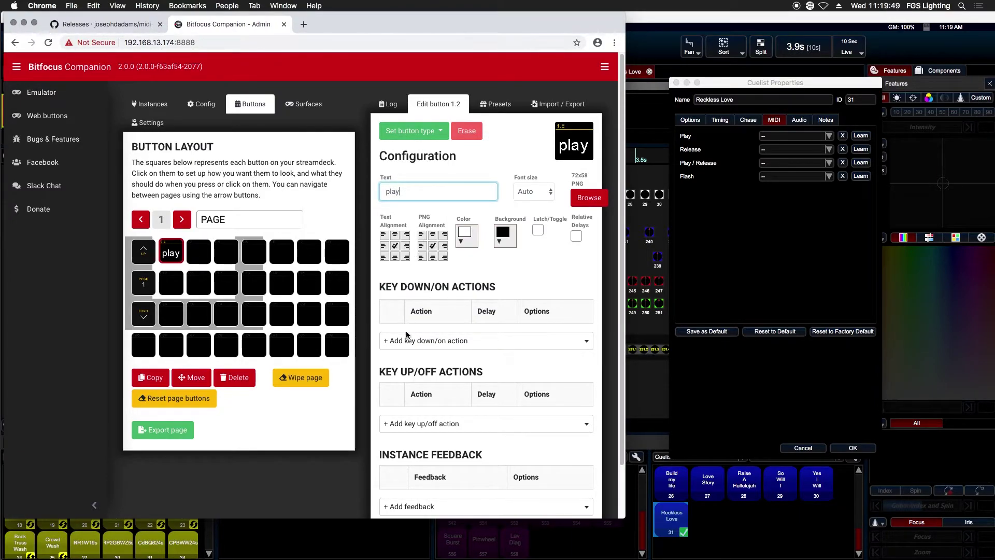
Add a midi-relay Send Note On key-down action using MIDI port Vista Bus 1, and widen the browser window beside Cuelist Properties.
{"action": "left_click", "coordinate": [415, 341]}
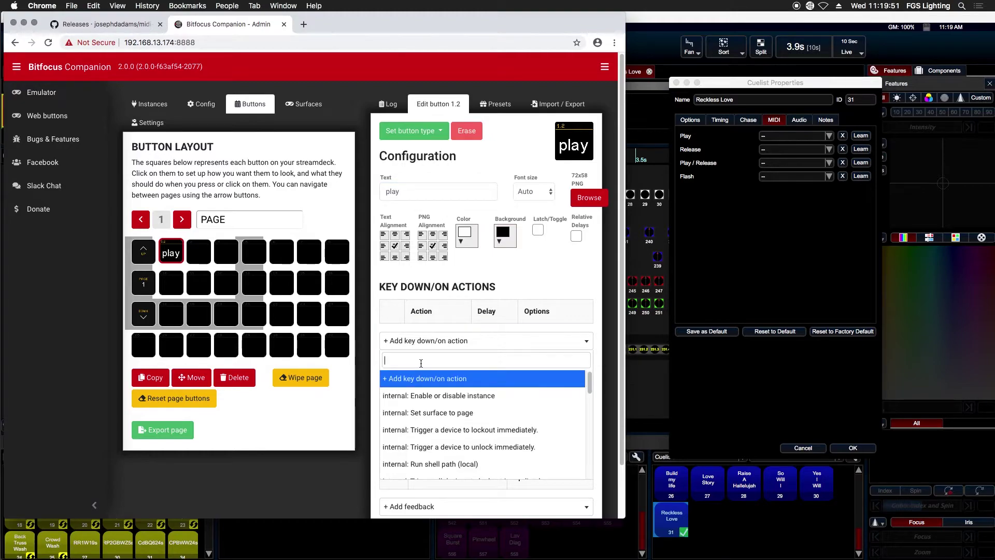
{"action": "type", "text": "midi"}
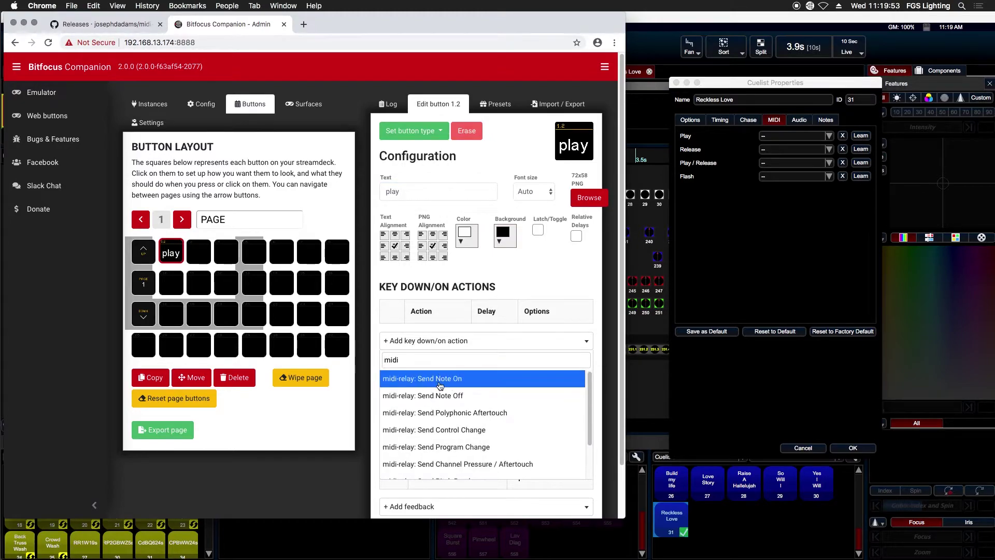
{"action": "left_click", "coordinate": [439, 379]}
{"action": "left_click", "coordinate": [551, 345]}
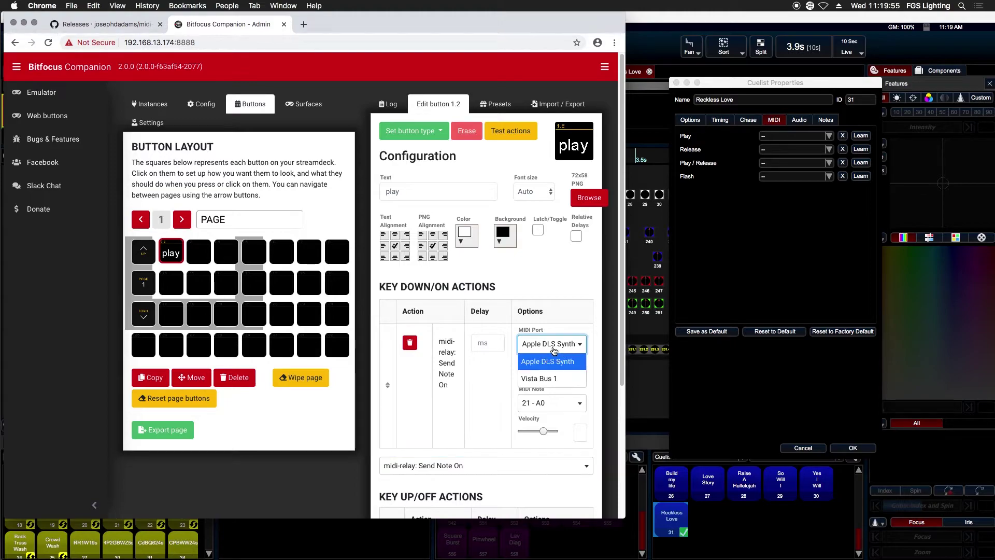
{"action": "left_click", "coordinate": [539, 379]}
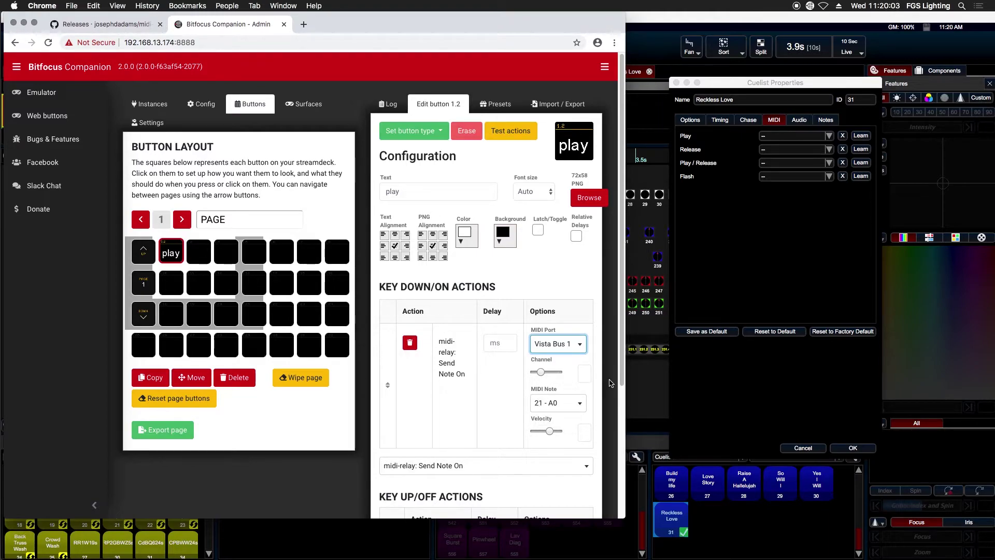
{"action": "left_click_drag", "start_coordinate": [629, 387], "coordinate": [748, 398]}
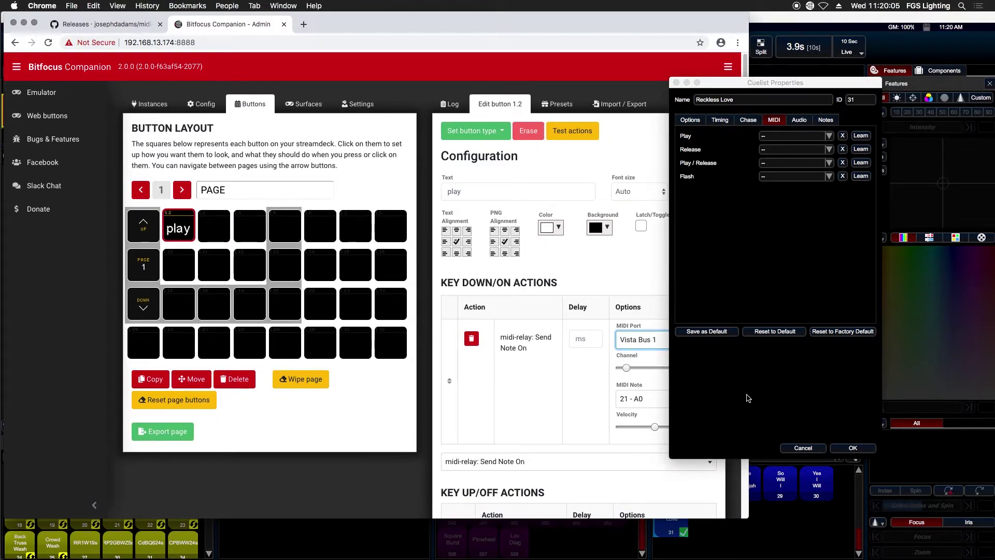
{"action": "left_click_drag", "start_coordinate": [562, 27], "coordinate": [484, 22]}
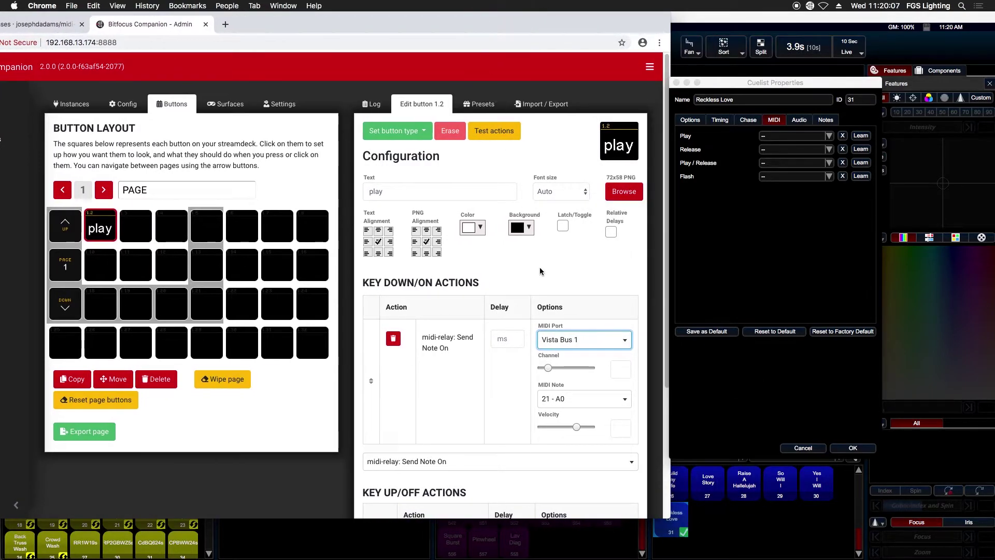
{"action": "left_click", "coordinate": [551, 368]}
{"action": "left_click", "coordinate": [619, 368]}
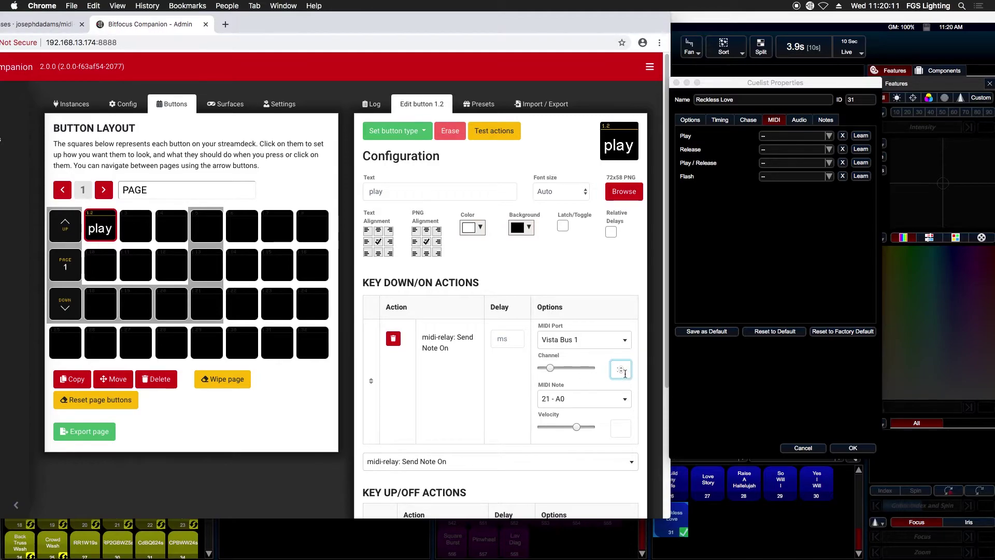
{"action": "left_click", "coordinate": [621, 371]}
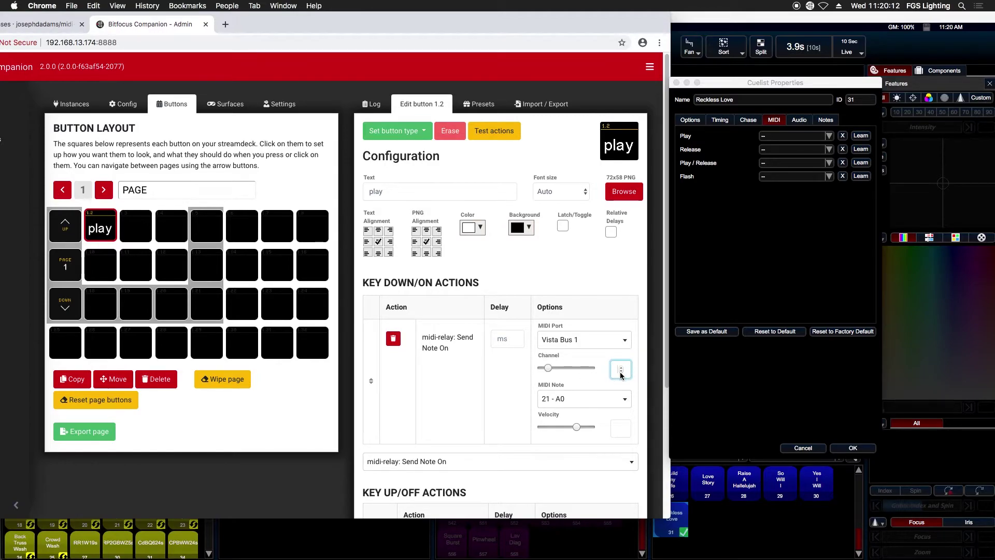
{"action": "left_click", "coordinate": [577, 367]}
In Vista, start MIDI Learn for the cuelist's Play command and place the Cuelist Properties and MIDI Learn windows beside the browser area.
{"action": "left_click", "coordinate": [814, 169]}
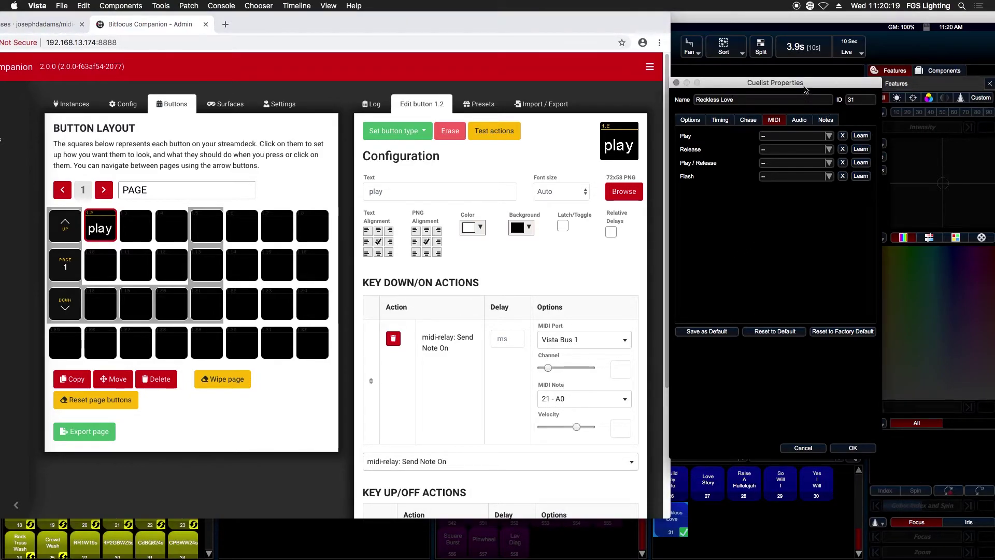
{"action": "left_click_drag", "start_coordinate": [805, 91], "coordinate": [807, 85]}
{"action": "left_click", "coordinate": [862, 132]}
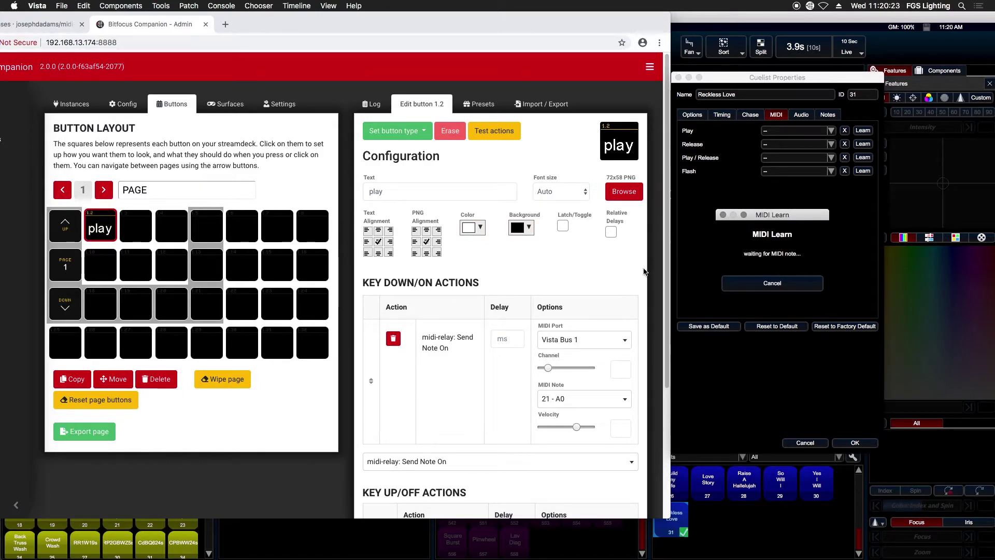
{"action": "left_click", "coordinate": [560, 228]}
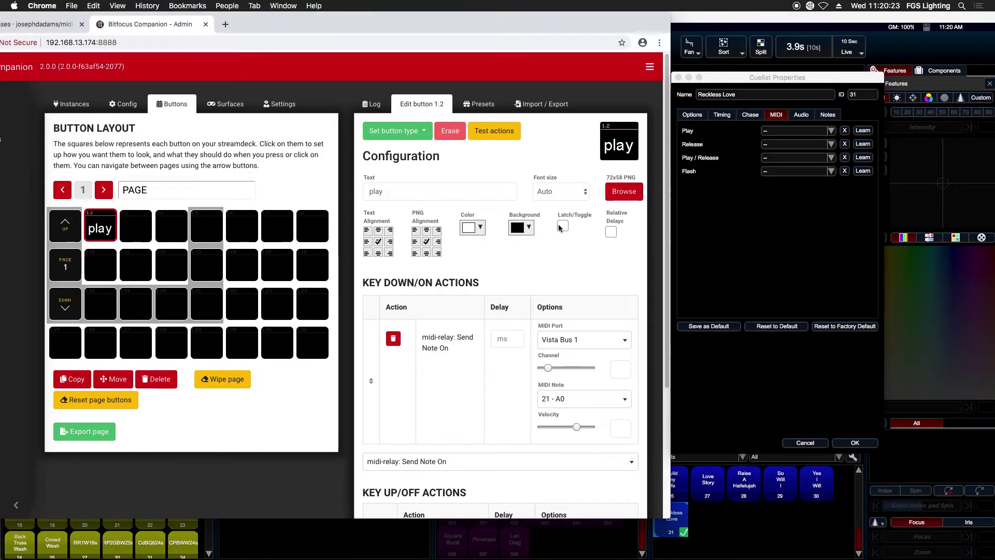
{"action": "left_click", "coordinate": [733, 90]}
{"action": "left_click_drag", "start_coordinate": [796, 209], "coordinate": [809, 210]}
{"action": "key", "text": "super+Tab"}
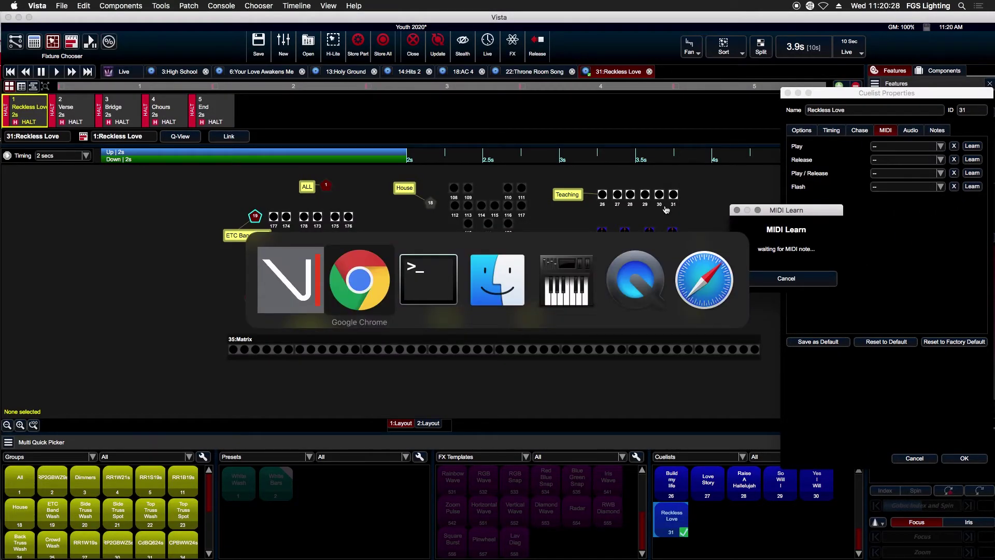
{"action": "left_click_drag", "start_coordinate": [760, 211], "coordinate": [710, 208]}
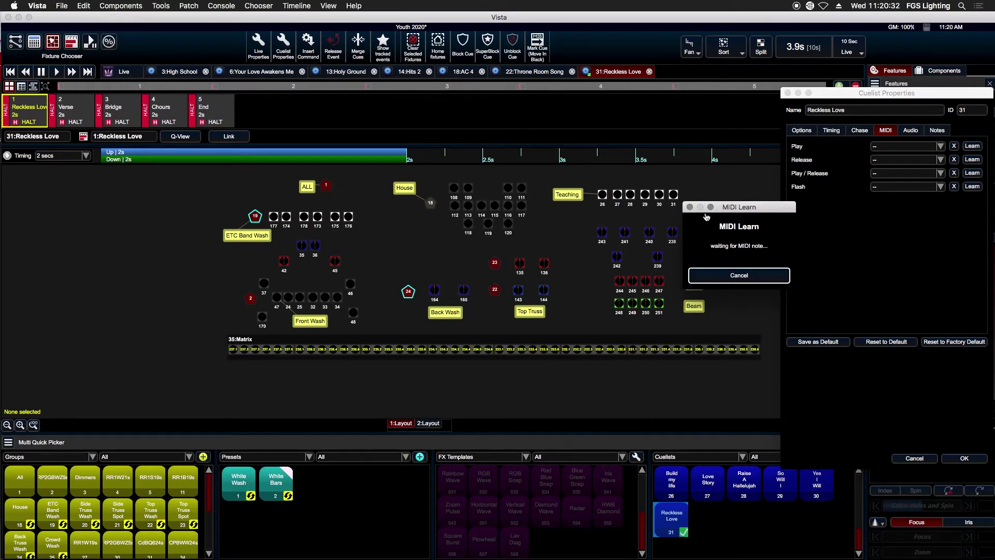
Switch to Companion, test button 1.2's action so Play learns 21 - A0 ON, and accept Vista's Cuelist Properties.
{"action": "key", "text": "super+Tab"}
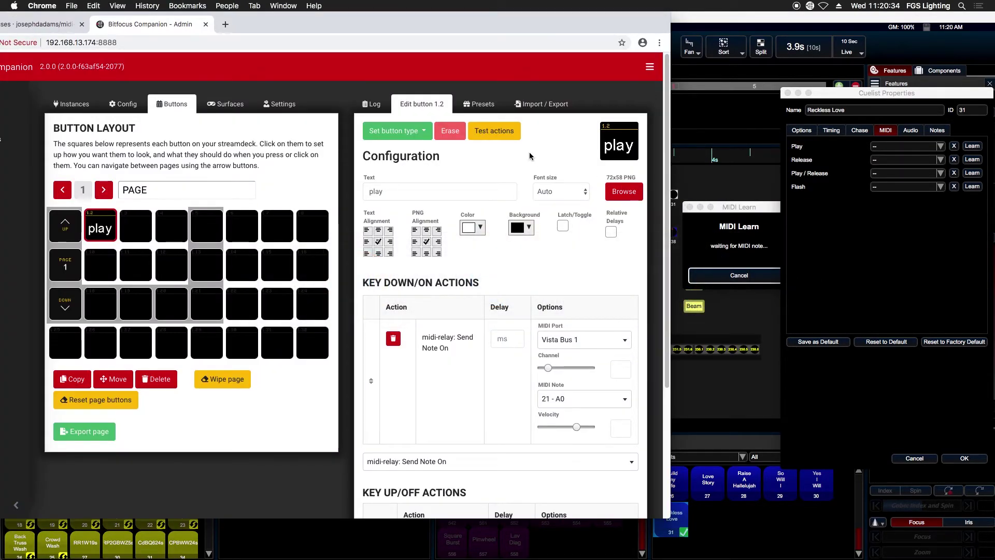
{"action": "left_click", "coordinate": [494, 130]}
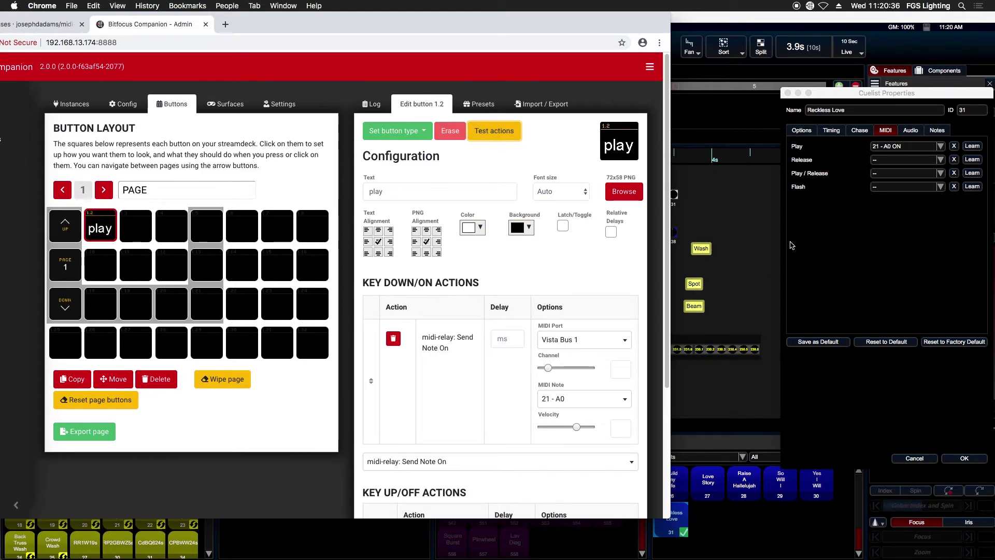
{"action": "left_click", "coordinate": [883, 122]}
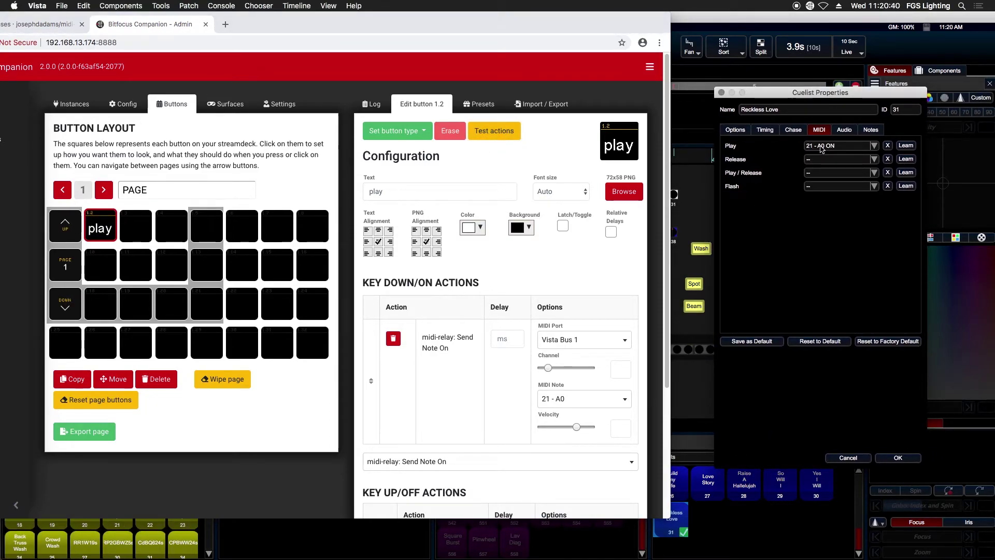
{"action": "left_click", "coordinate": [899, 458]}
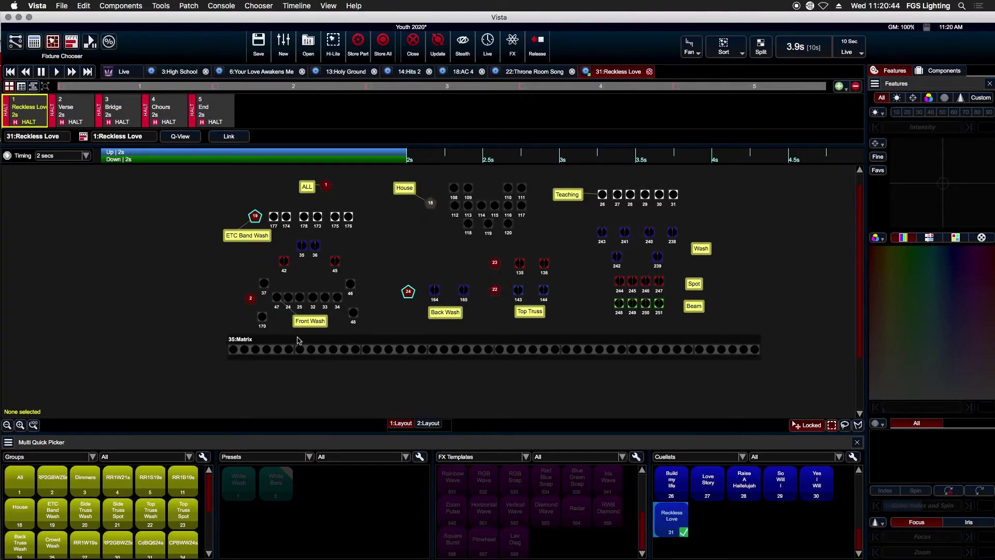
Return to Companion, move the browser window clear of Vista's cue row, and test the play button's action repeatedly to step through the cues.
{"action": "key", "text": "super+Tab"}
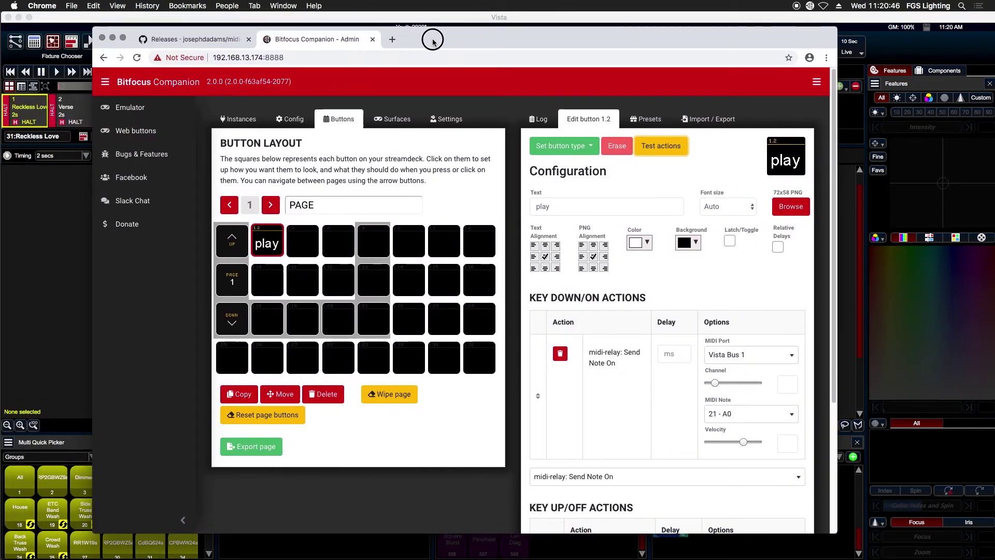
{"action": "left_click_drag", "start_coordinate": [433, 40], "coordinate": [564, 56]}
{"action": "left_click", "coordinate": [812, 162]}
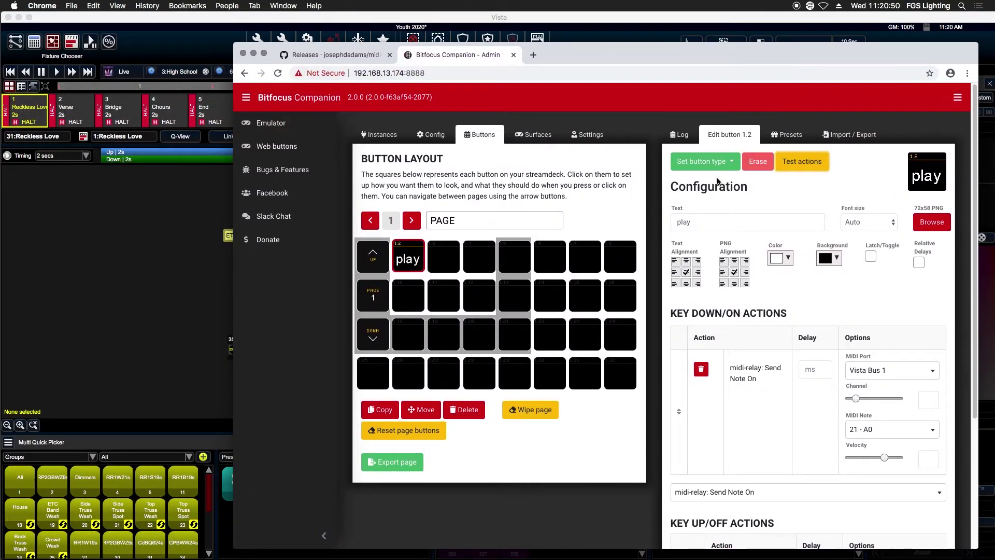
{"action": "left_click", "coordinate": [799, 165]}
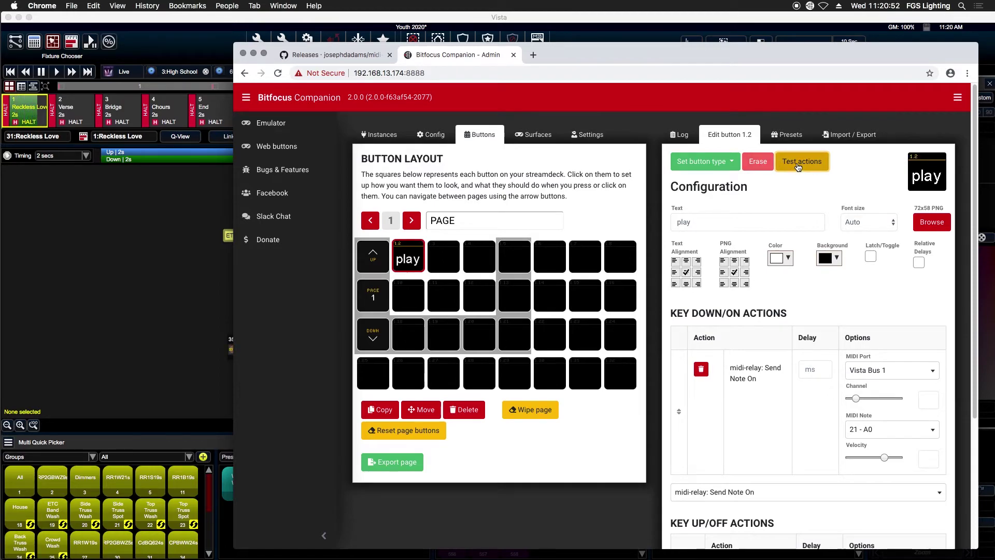
{"action": "left_click", "coordinate": [798, 165]}
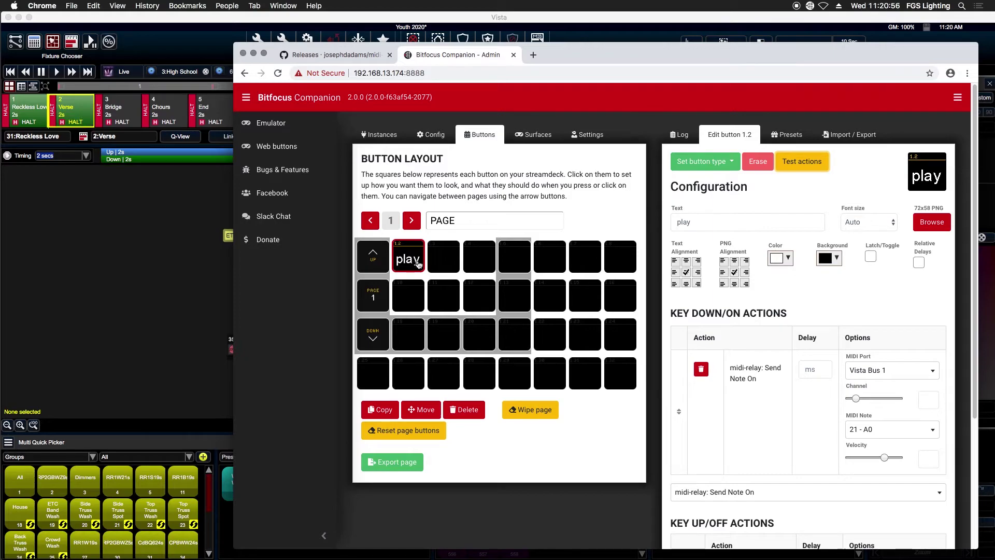
{"action": "left_click", "coordinate": [805, 168]}
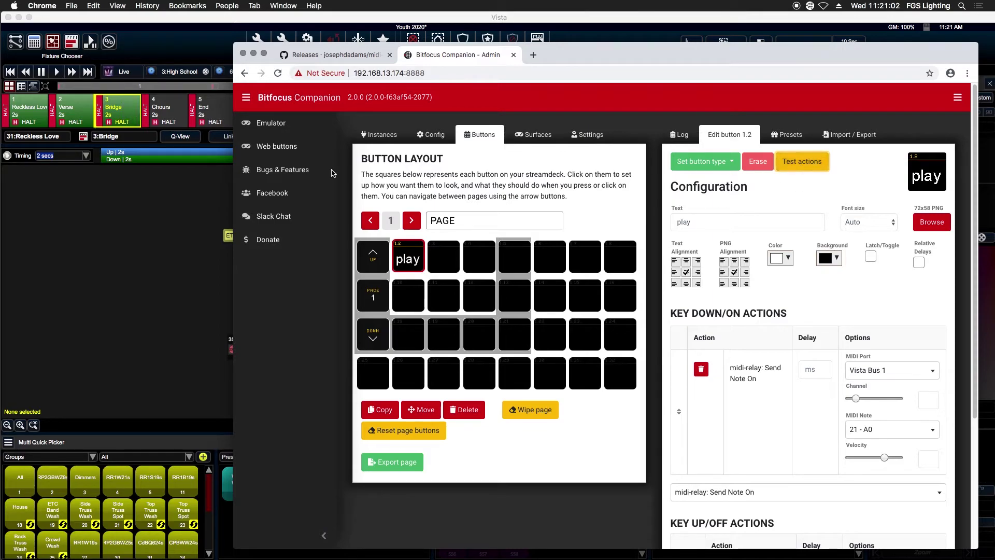
Make button 1.3 on page 1 a regular button with the text "msc".
{"action": "left_click_drag", "start_coordinate": [596, 54], "coordinate": [534, 44]}
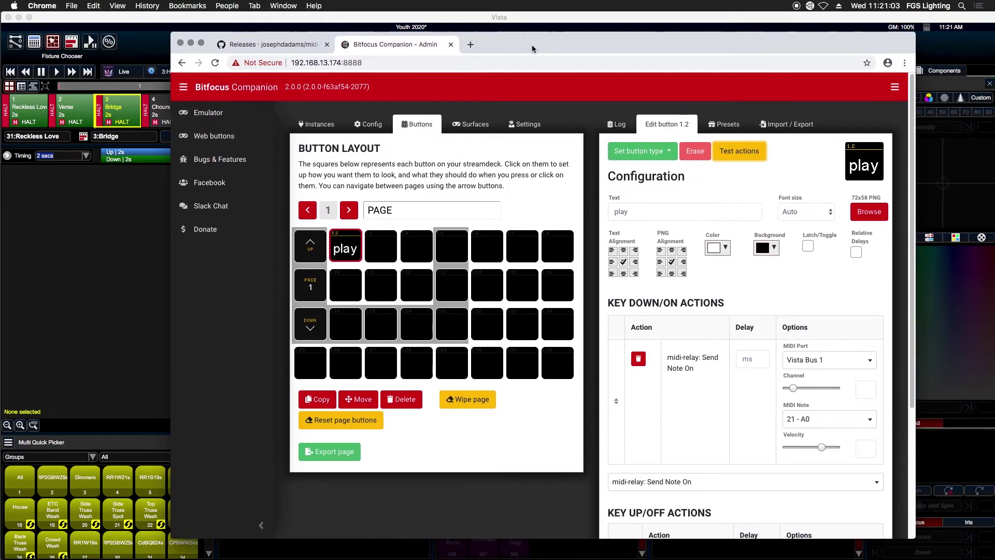
{"action": "left_click", "coordinate": [379, 252]}
{"action": "left_click", "coordinate": [668, 155]}
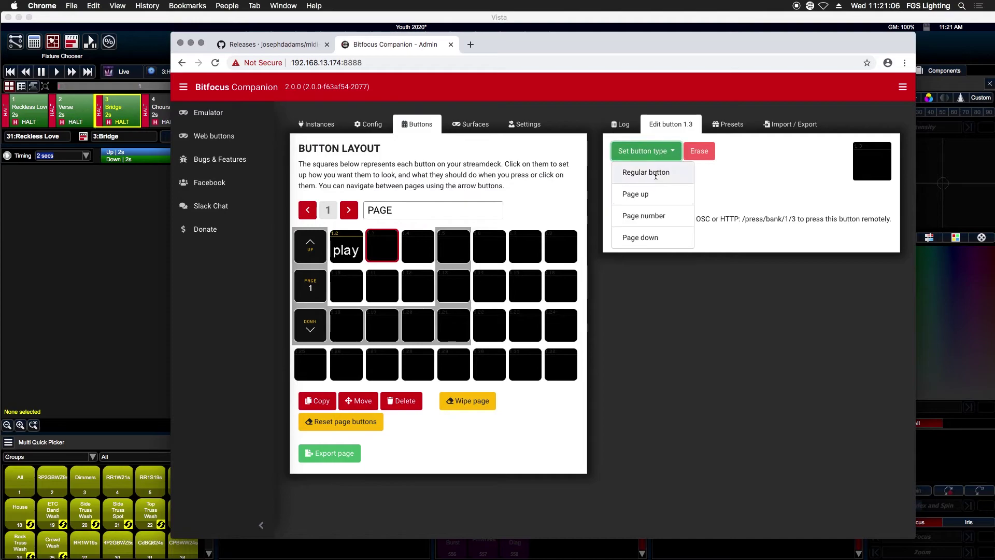
{"action": "left_click", "coordinate": [654, 177]}
{"action": "left_click", "coordinate": [659, 211]}
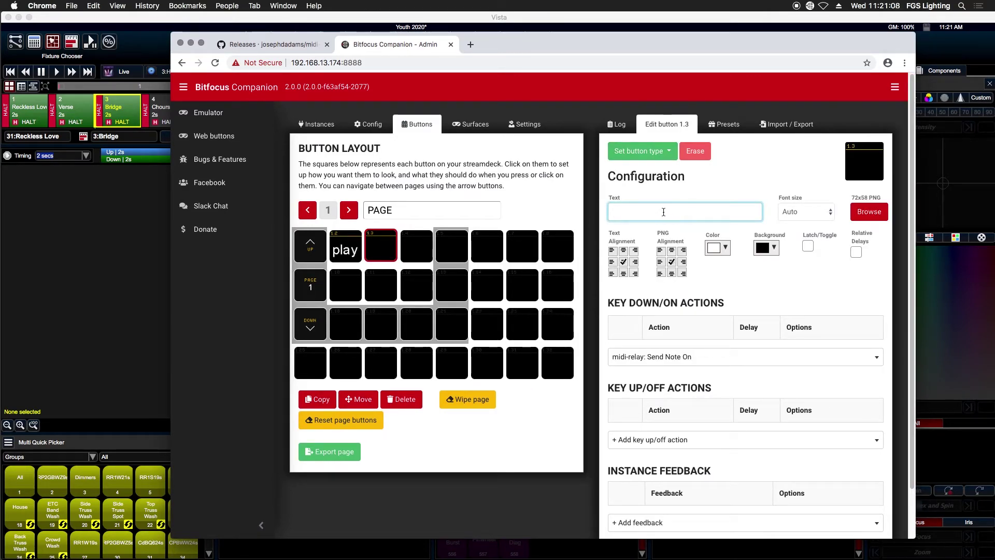
{"action": "type", "text": "msc"}
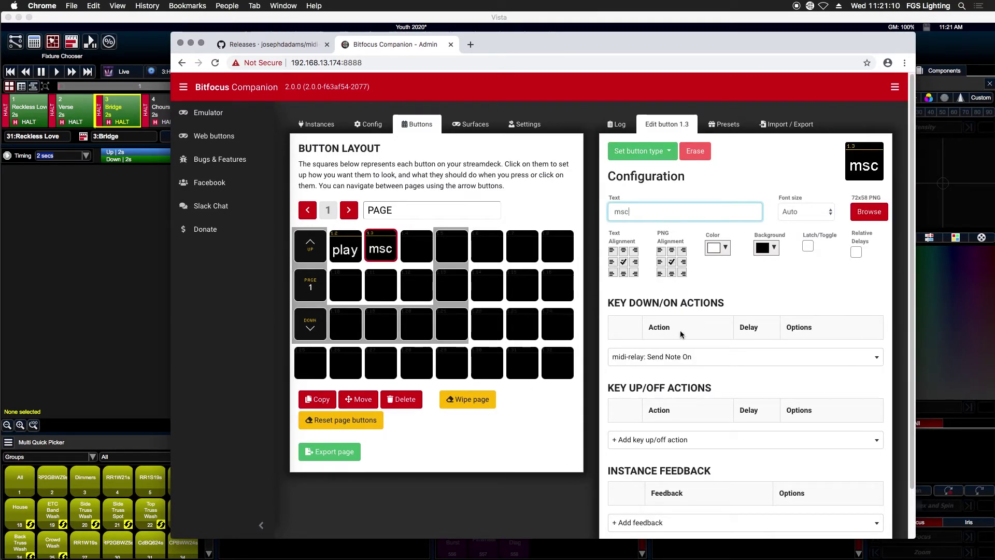
Add a midi-relay Send MSC Command key-down action to button 1.3 and set its MIDI port to Vista Bus 1.
{"action": "left_click", "coordinate": [686, 358]}
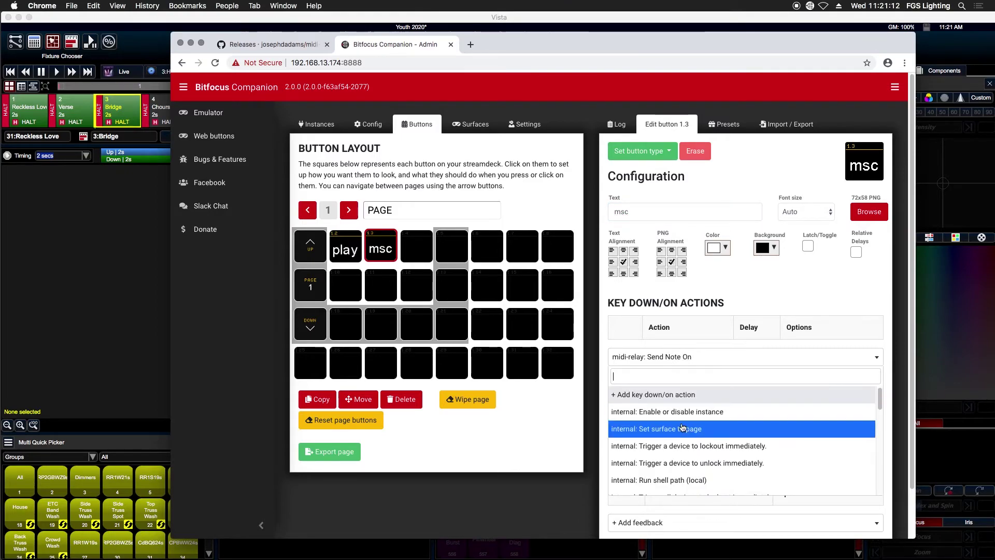
{"action": "type", "text": "midi"}
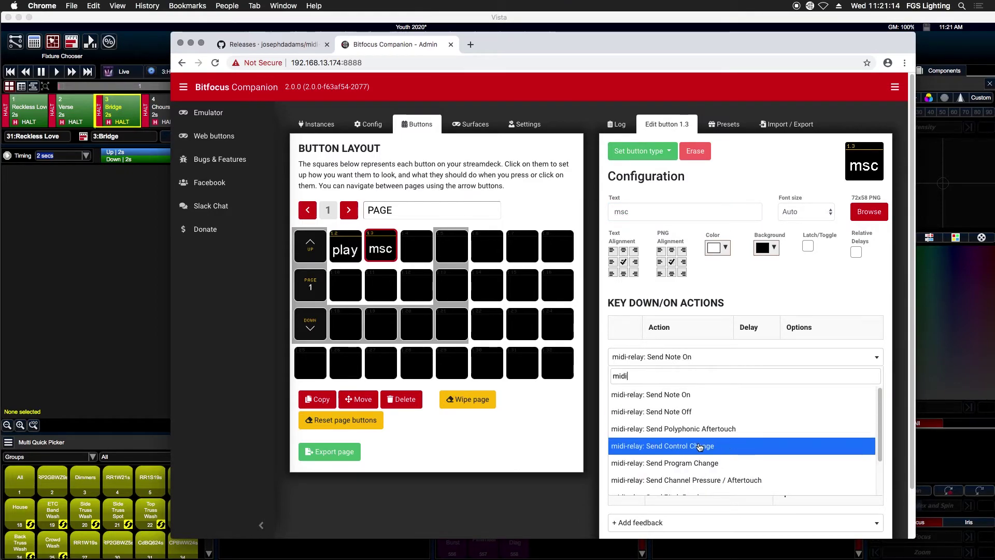
{"action": "scroll", "coordinate": [734, 455], "scroll_direction": "down", "scroll_amount": 1}
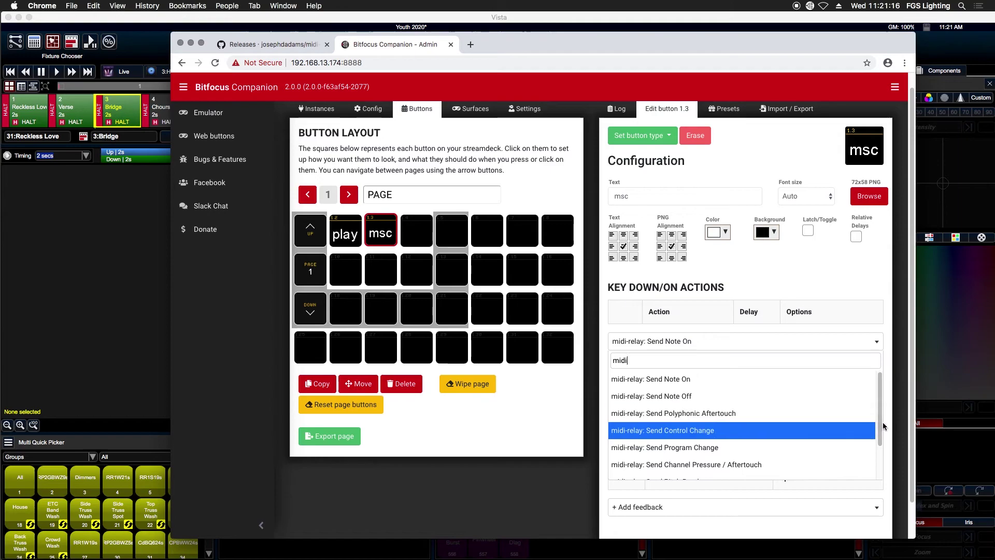
{"action": "left_click_drag", "start_coordinate": [880, 428], "coordinate": [878, 459]}
{"action": "left_click", "coordinate": [694, 454]}
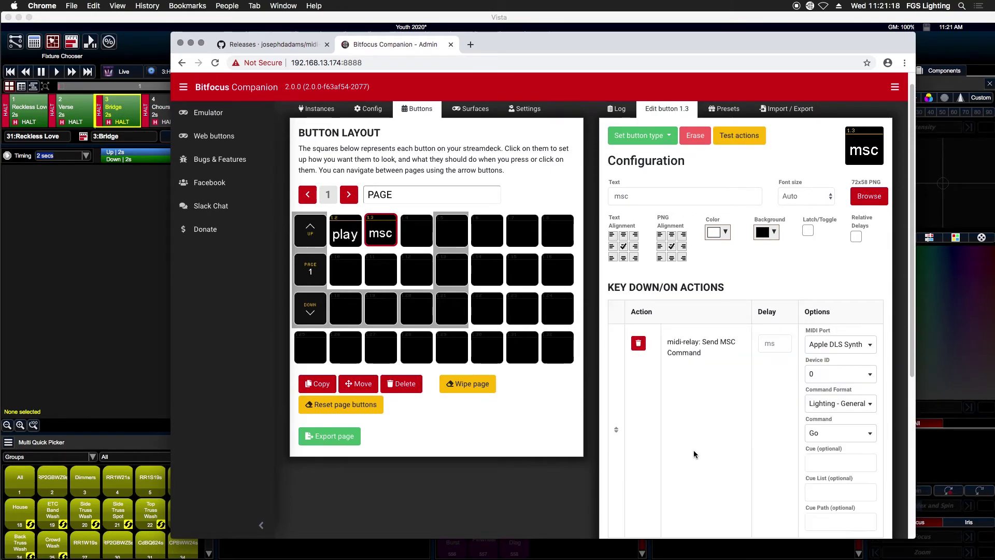
{"action": "left_click", "coordinate": [845, 347]}
{"action": "left_click", "coordinate": [835, 377]}
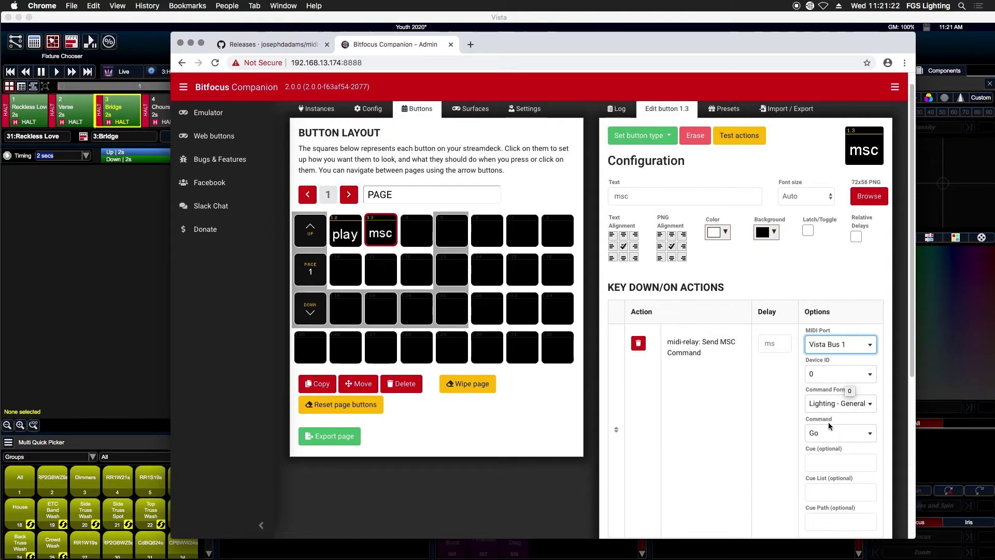
Set the MSC command's cue to 2 and its cue list to 31, keeping Vista's cue row uncovered.
{"action": "left_click", "coordinate": [834, 460]}
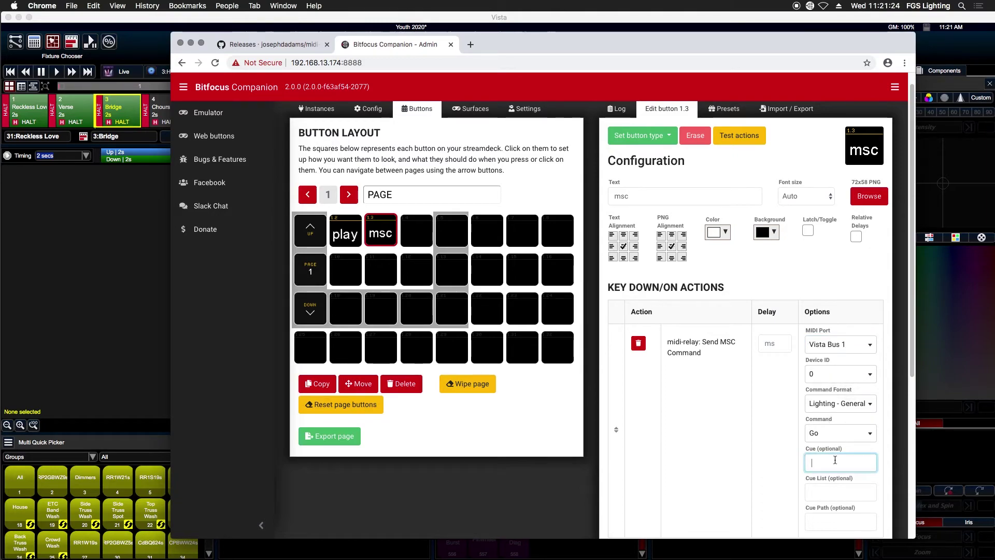
{"action": "mouse_move", "coordinate": [584, 50]}
{"action": "left_mouse_down"}
{"action": "mouse_move", "coordinate": [706, 38]}
{"action": "mouse_move", "coordinate": [603, 48]}
{"action": "left_mouse_up"}
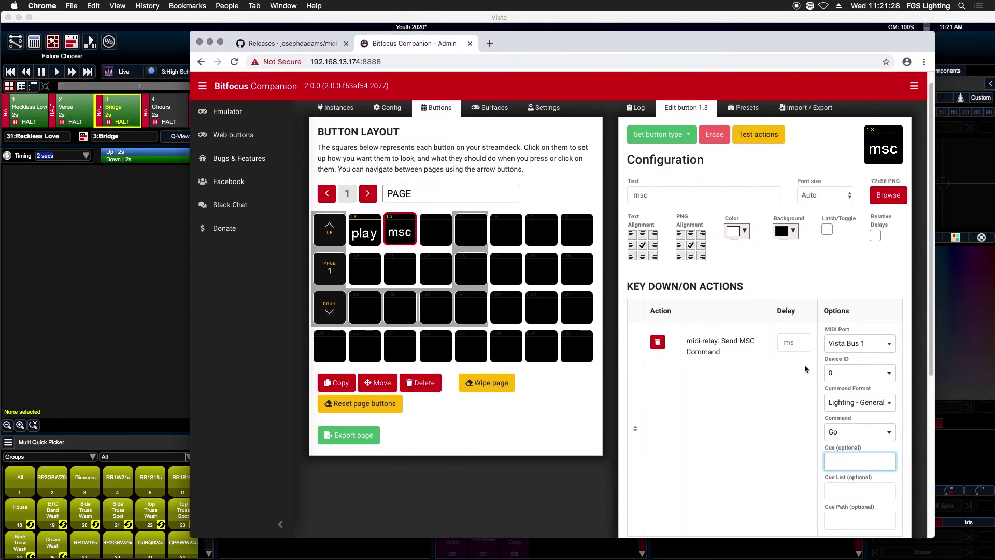
{"action": "left_click", "coordinate": [850, 462]}
{"action": "type", "text": "2"}
{"action": "left_click", "coordinate": [853, 490]}
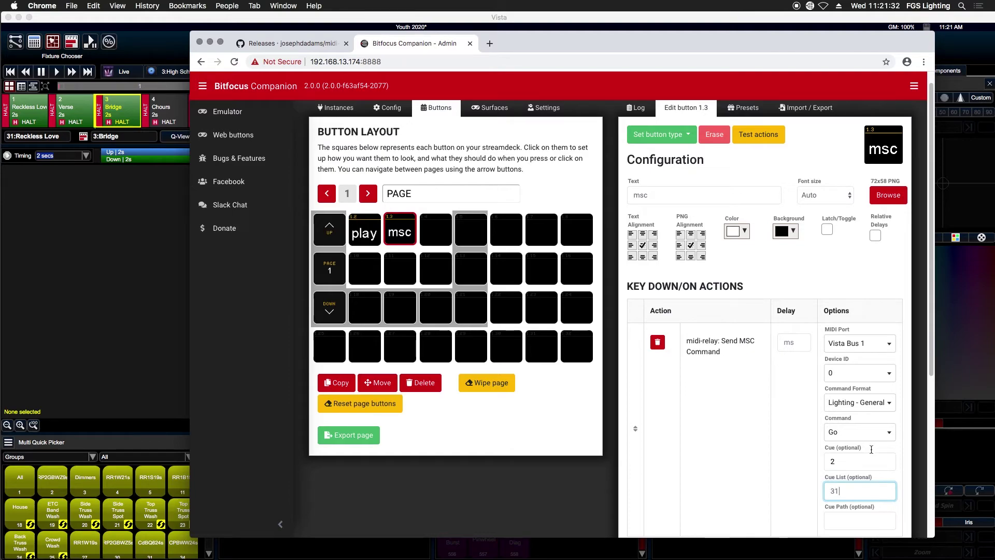
{"action": "mouse_move", "coordinate": [645, 48]}
{"action": "left_mouse_down"}
{"action": "mouse_move", "coordinate": [644, 207]}
{"action": "mouse_move", "coordinate": [654, 54]}
{"action": "left_mouse_up"}
{"action": "scroll", "coordinate": [782, 418], "scroll_direction": "down", "scroll_amount": 5}
{"action": "scroll", "coordinate": [793, 420], "scroll_direction": "up", "scroll_amount": 3}
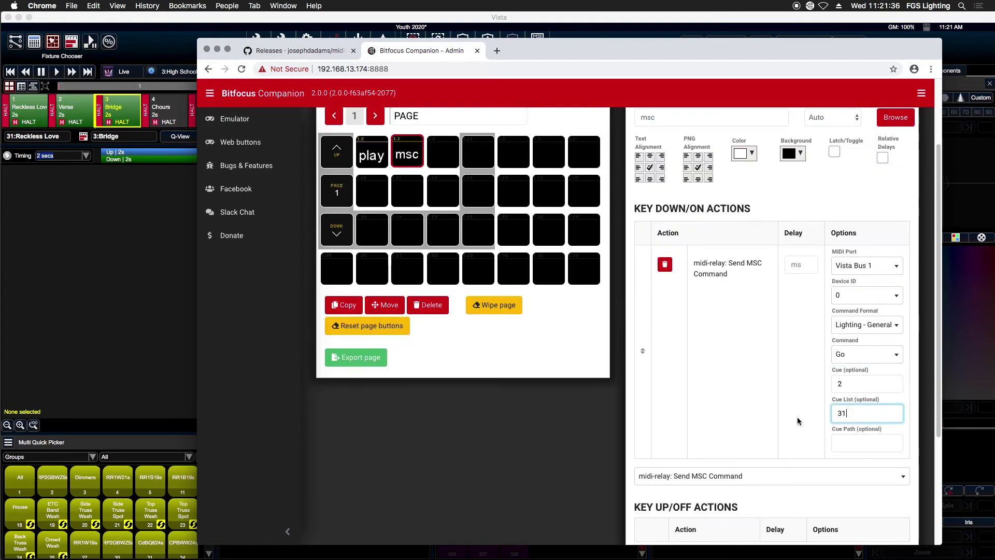
{"action": "left_click", "coordinate": [826, 497]}
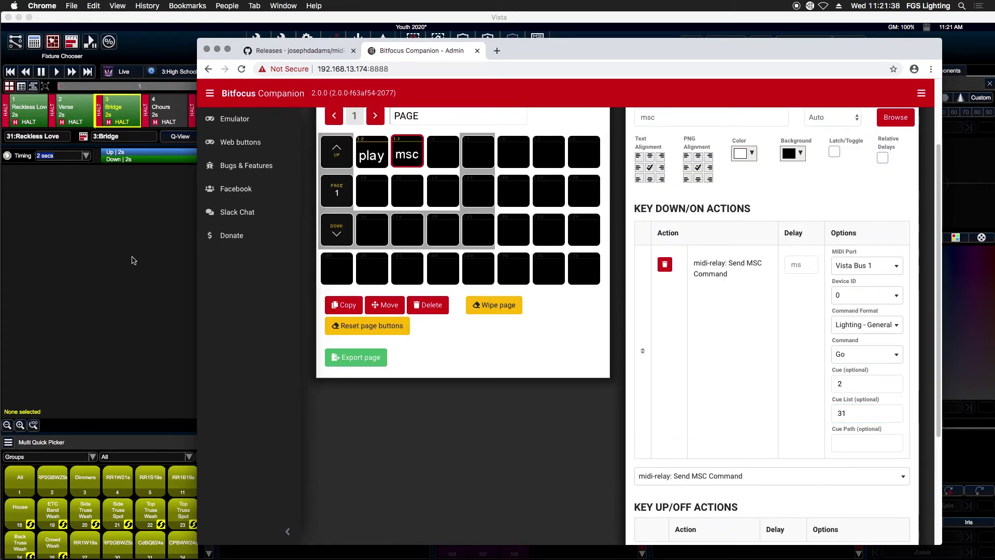
Switch to Vista, check the MIDI Show Control device ID in the MIDI user preferences, and close them.
{"action": "left_click", "coordinate": [158, 237]}
{"action": "left_click", "coordinate": [40, 5]}
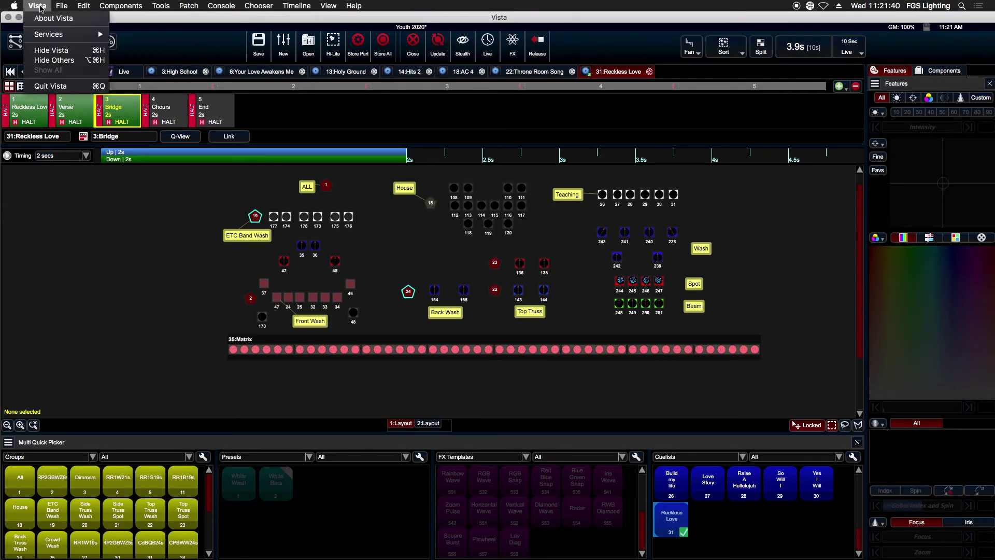
{"action": "mouse_move", "coordinate": [62, 5]}
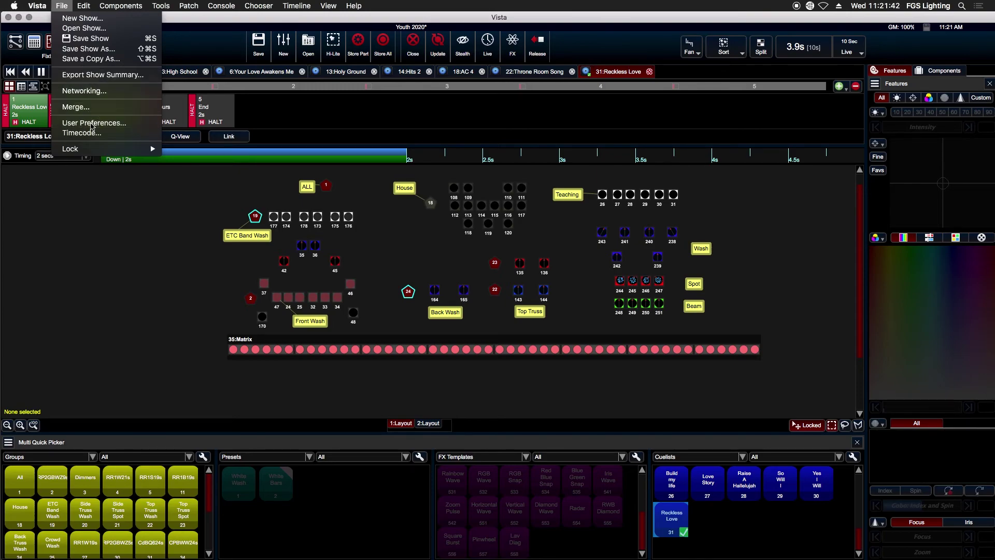
{"action": "left_click", "coordinate": [90, 123]}
{"action": "left_click", "coordinate": [468, 156]}
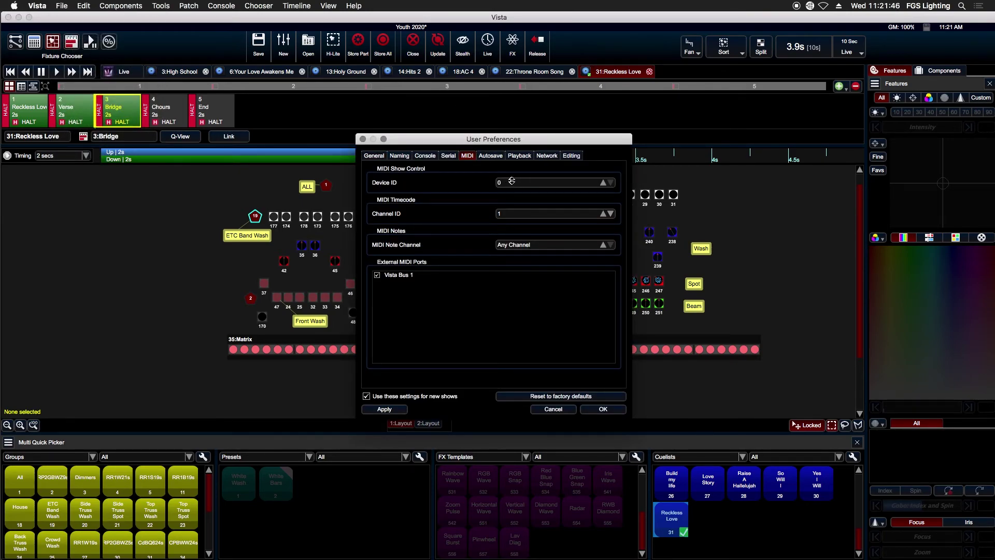
{"action": "left_click", "coordinate": [603, 409]}
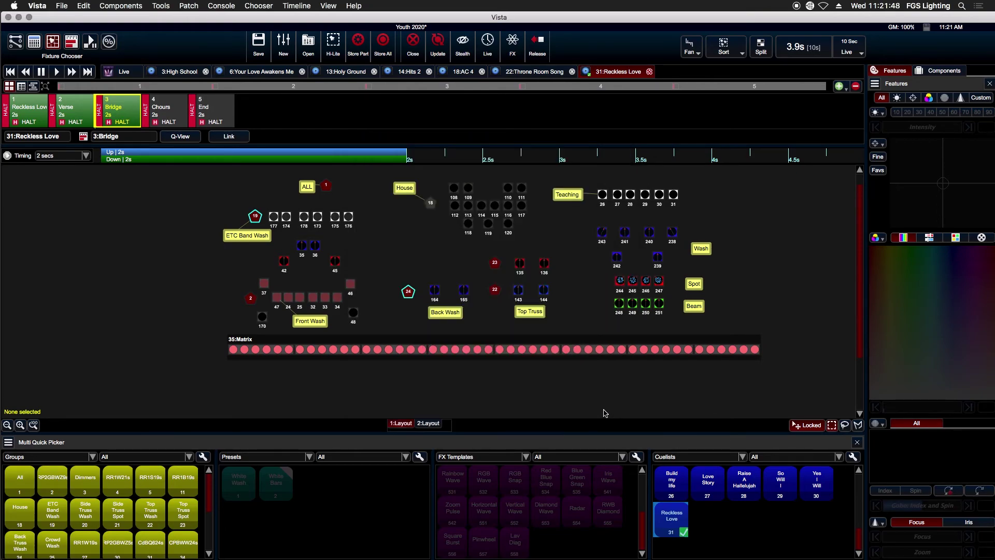
Switch back to Companion and test the msc button's action to fire cue 2 of cuelist 31.
{"action": "key", "text": "super+Tab"}
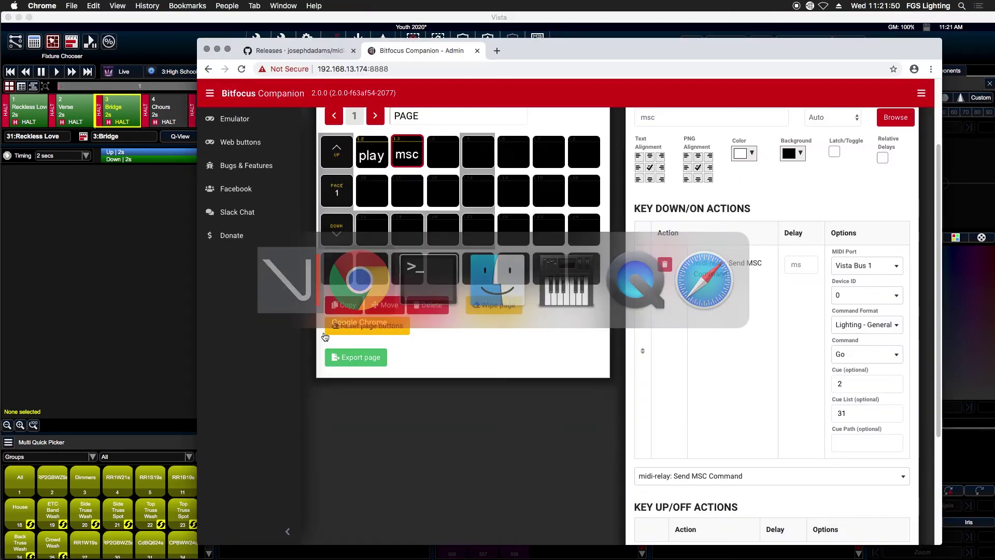
{"action": "scroll", "coordinate": [662, 212], "scroll_direction": "up", "scroll_amount": 3}
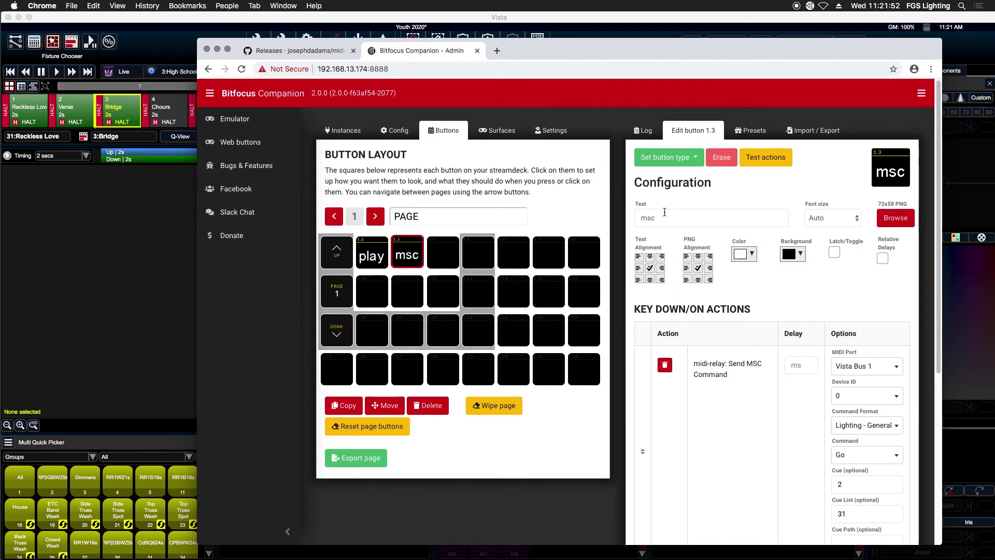
{"action": "left_click", "coordinate": [775, 167]}
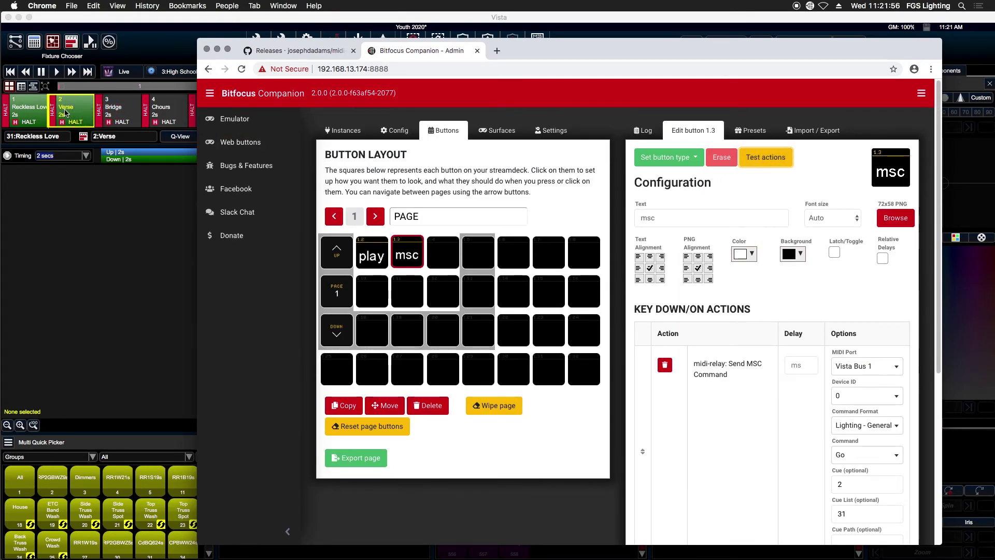
Test the play button's Note On action three times to advance Vista's Reckless Love cuelist to cue 5, and uncover the cue row.
{"action": "left_click", "coordinate": [747, 186]}
{"action": "left_click", "coordinate": [377, 255]}
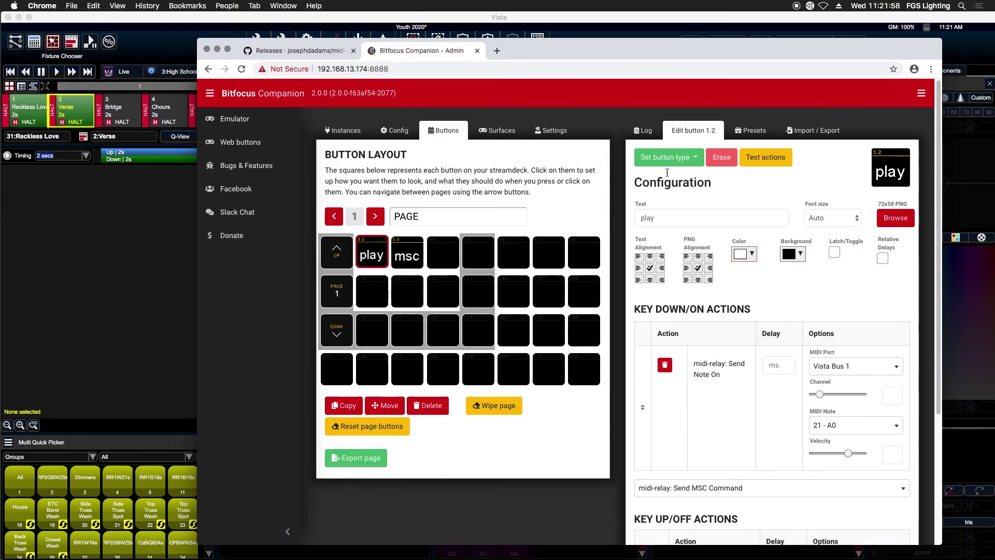
{"action": "left_click", "coordinate": [757, 162]}
{"action": "left_click", "coordinate": [757, 163]}
{"action": "left_click", "coordinate": [757, 164]}
{"action": "left_click_drag", "start_coordinate": [606, 47], "coordinate": [689, 45]}
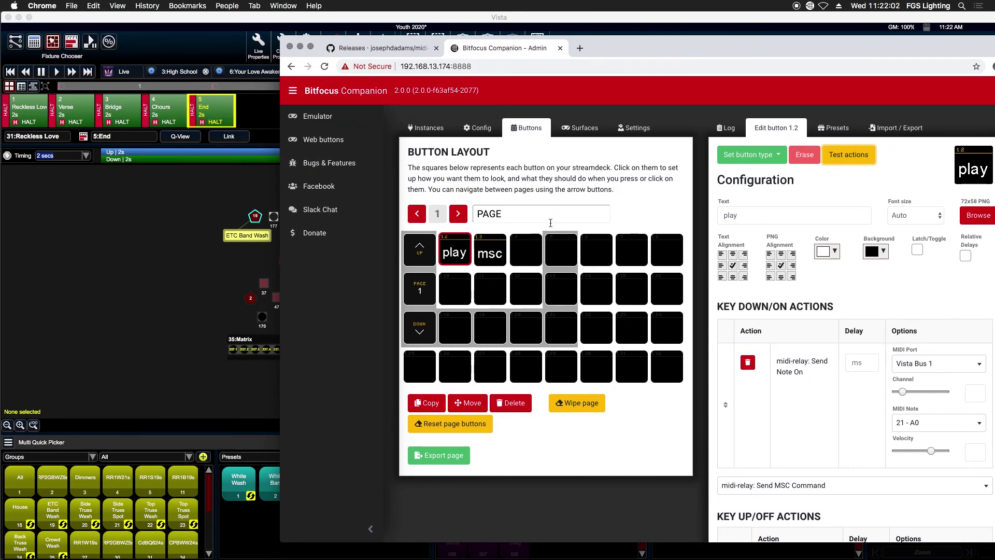
Test the msc button's action to jump the Reckless Love cuelist back to cue 2, and bring the Companion window fully into view.
{"action": "left_click", "coordinate": [506, 252]}
{"action": "left_click", "coordinate": [848, 154]}
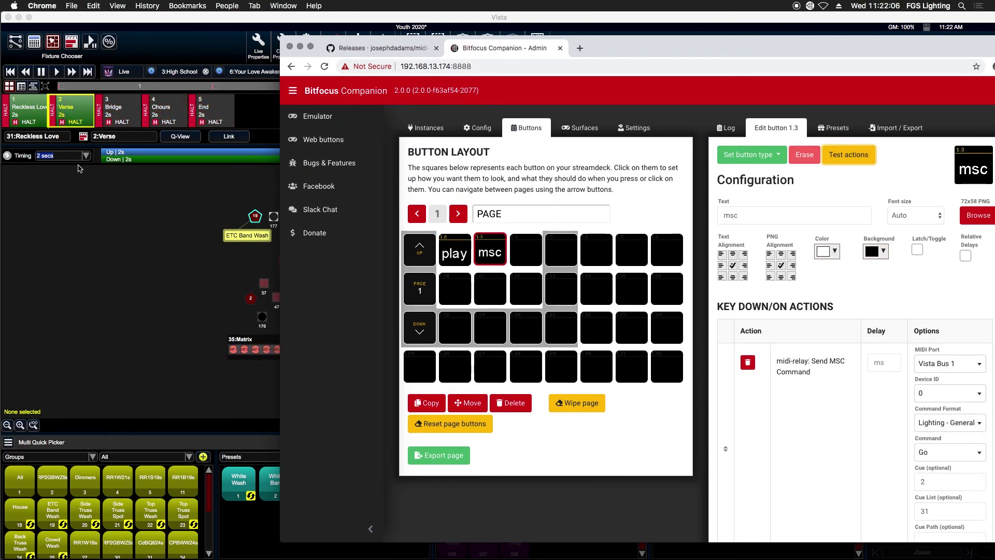
{"action": "left_click_drag", "start_coordinate": [646, 50], "coordinate": [535, 30]}
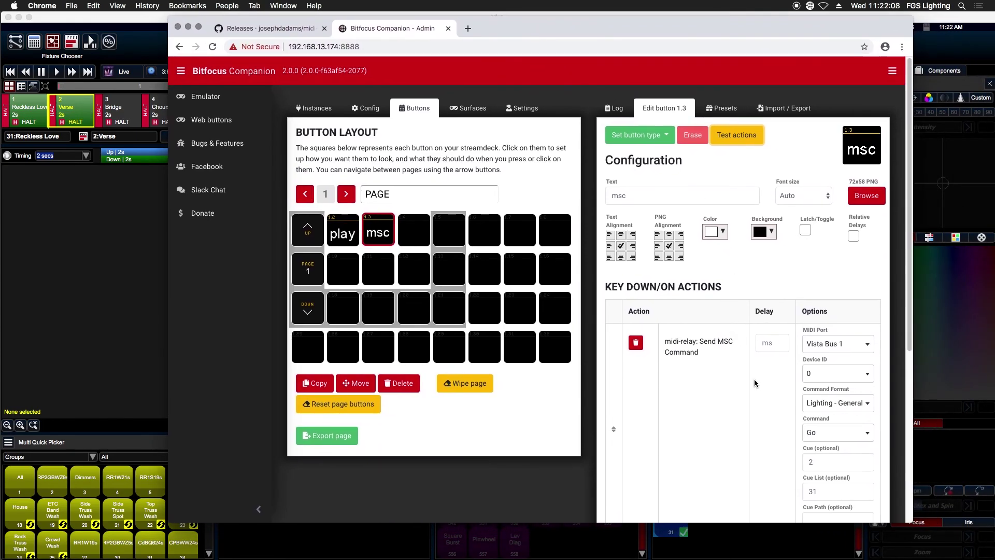
Review the cue list, cue and cue path options of the msc button's Send MSC Command action.
{"action": "left_click", "coordinate": [829, 489]}
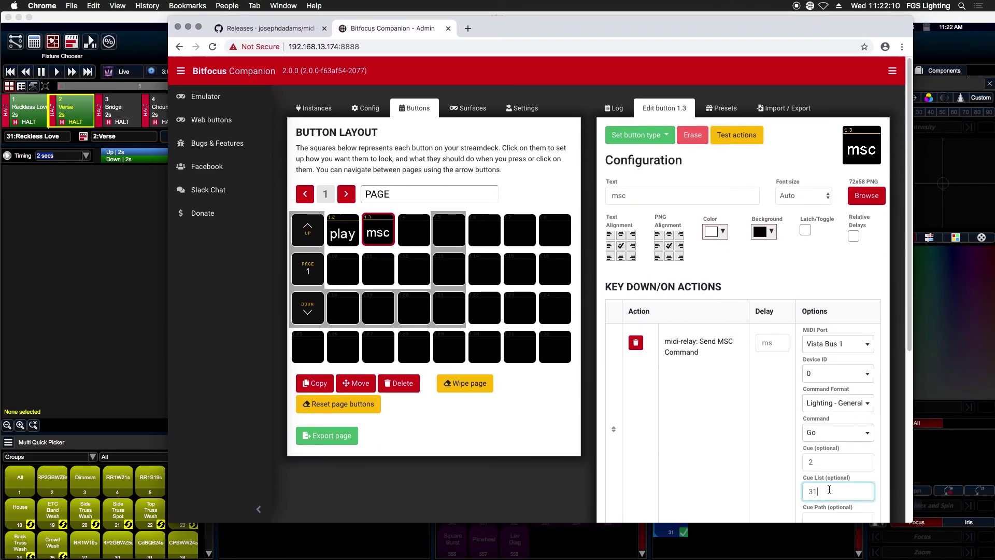
{"action": "left_click", "coordinate": [815, 467]}
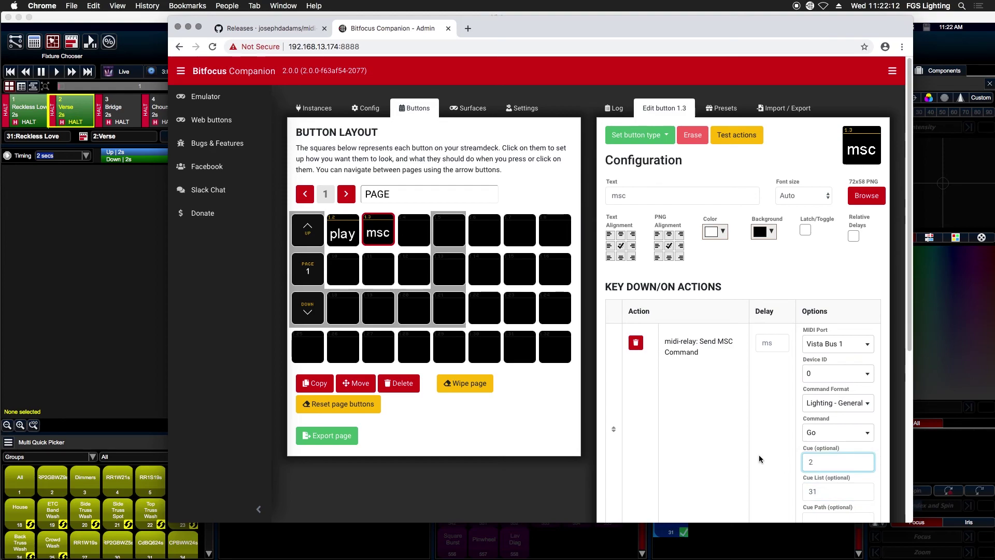
{"action": "scroll", "coordinate": [819, 476], "scroll_direction": "down", "scroll_amount": 1}
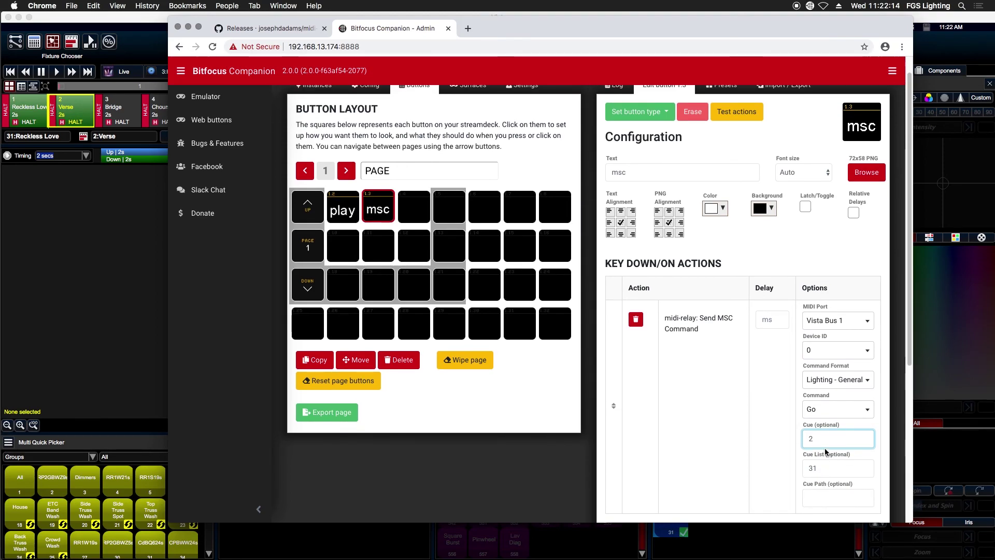
{"action": "scroll", "coordinate": [825, 451], "scroll_direction": "up", "scroll_amount": 1}
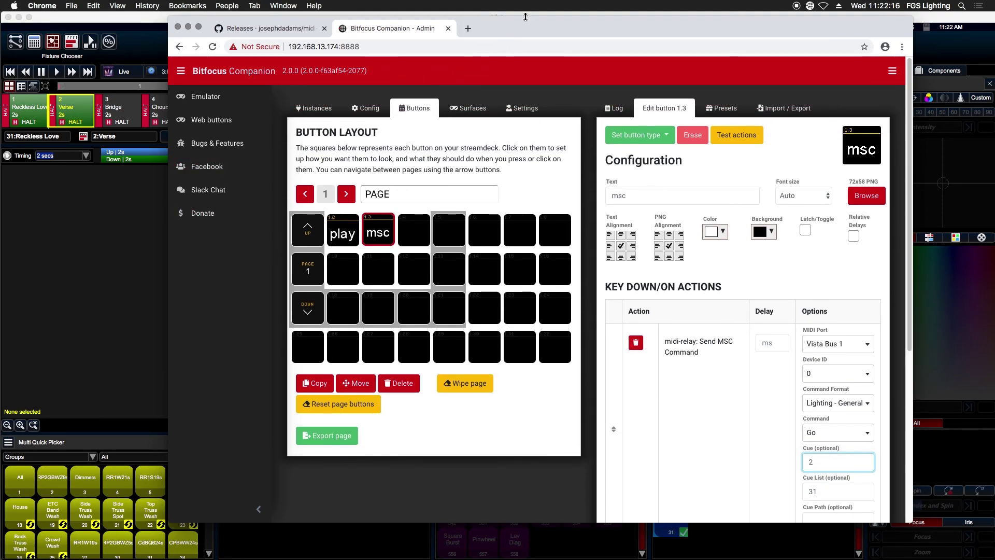
{"action": "left_click_drag", "start_coordinate": [525, 22], "coordinate": [508, 18]}
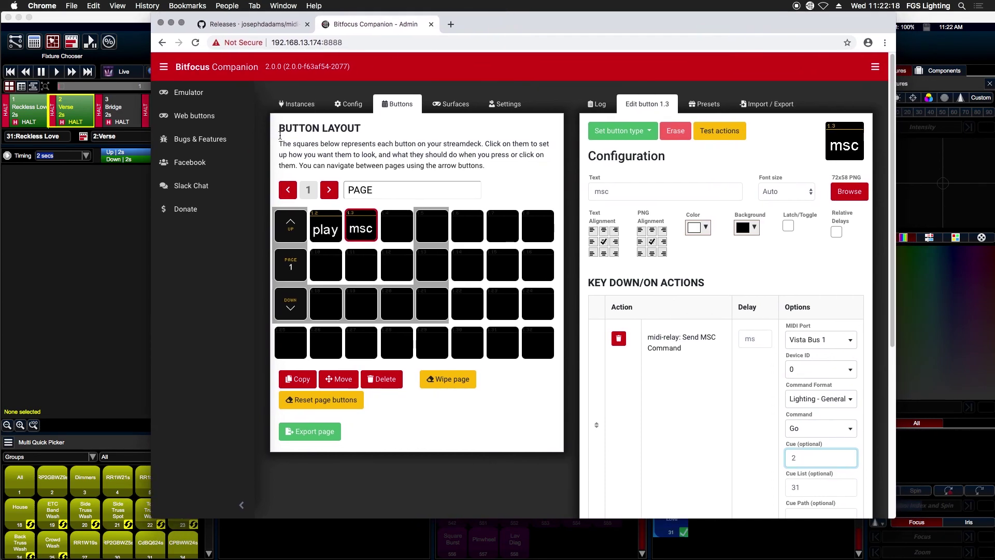